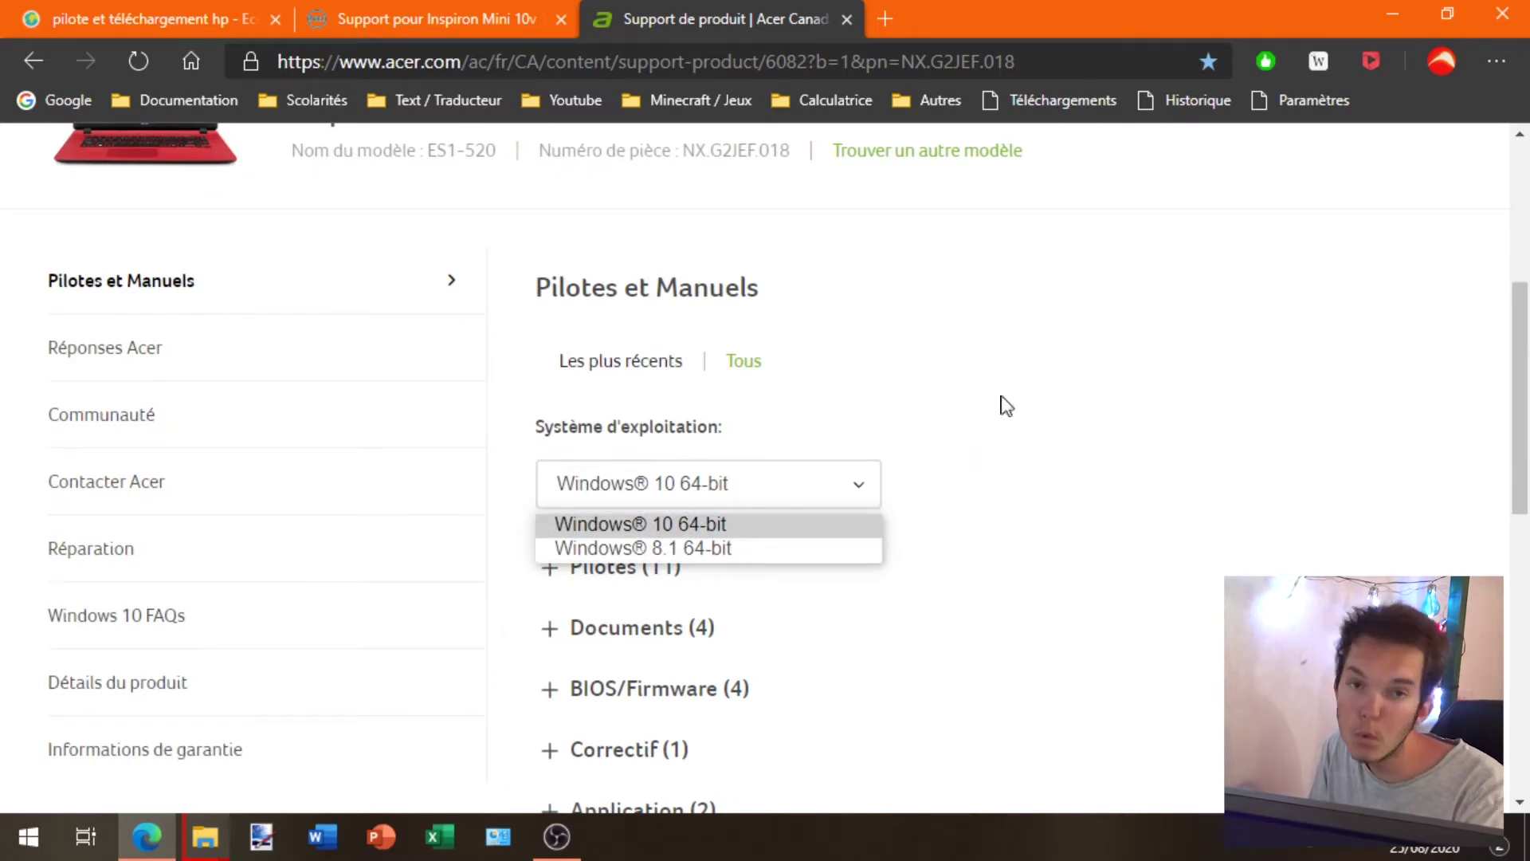
Expand the Pilotes list for Windows 10 64-bit and download the Synaptics touchpad driver, version 19.0.7.34.
scroll(1001, 403, "down", 2)
left_click(564, 358)
scroll(624, 486, "down", 3)
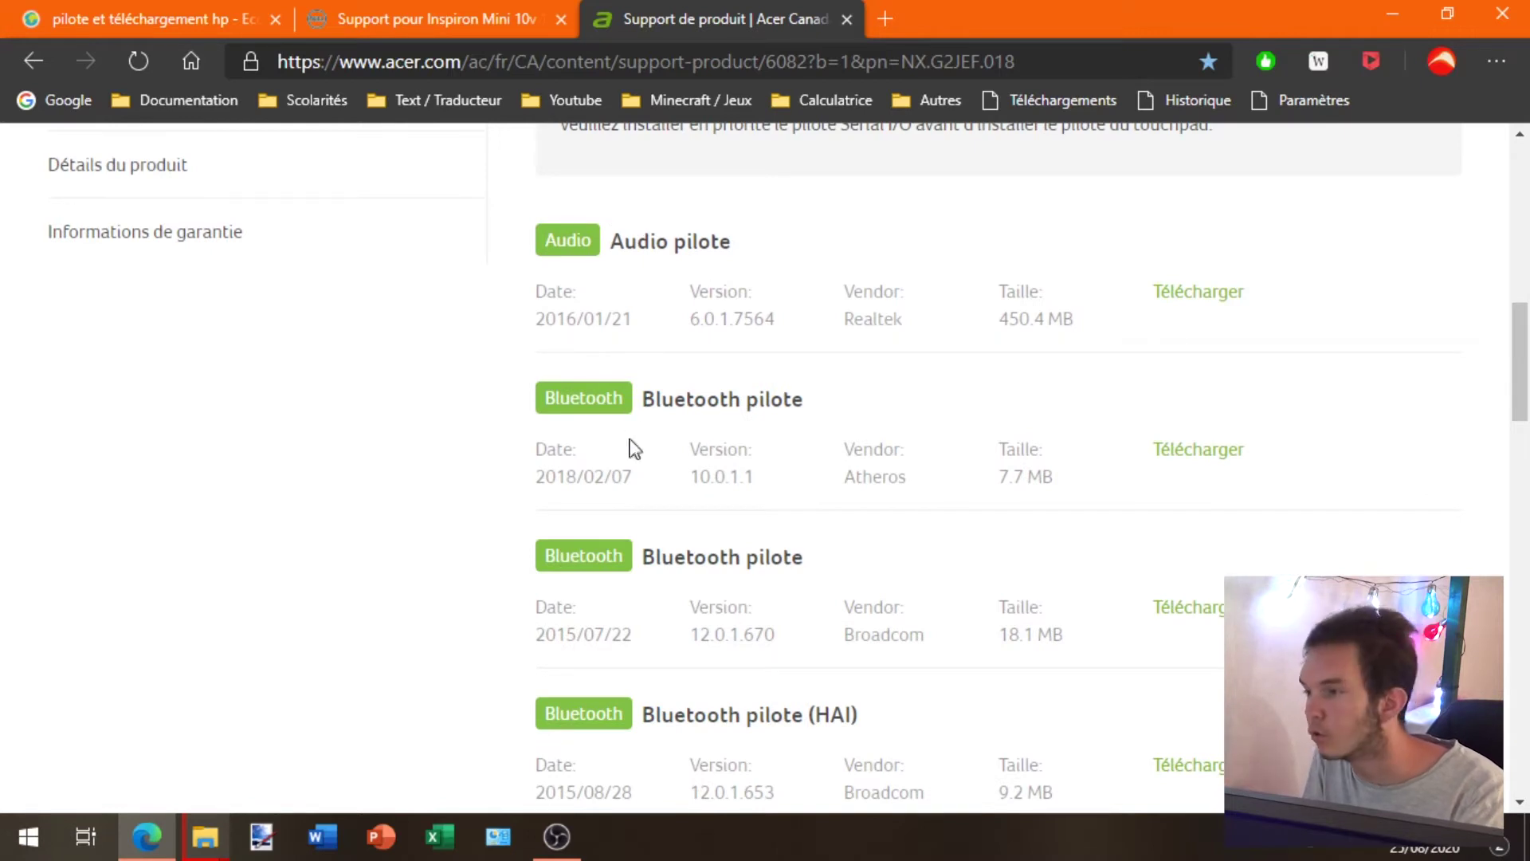
scroll(687, 482, "down", 6)
scroll(964, 528, "down", 4)
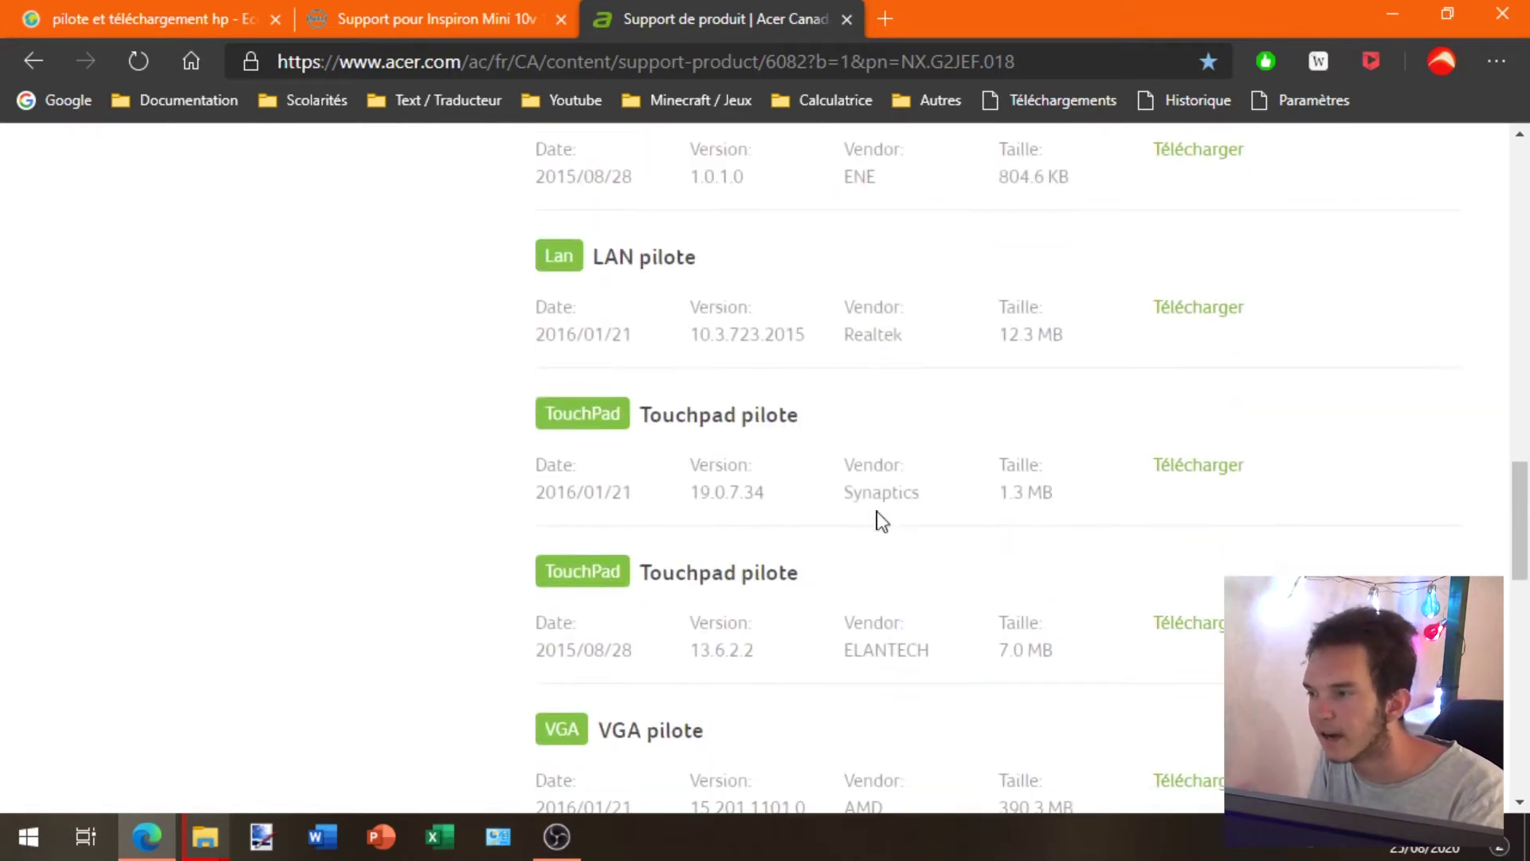
left_click(1227, 466)
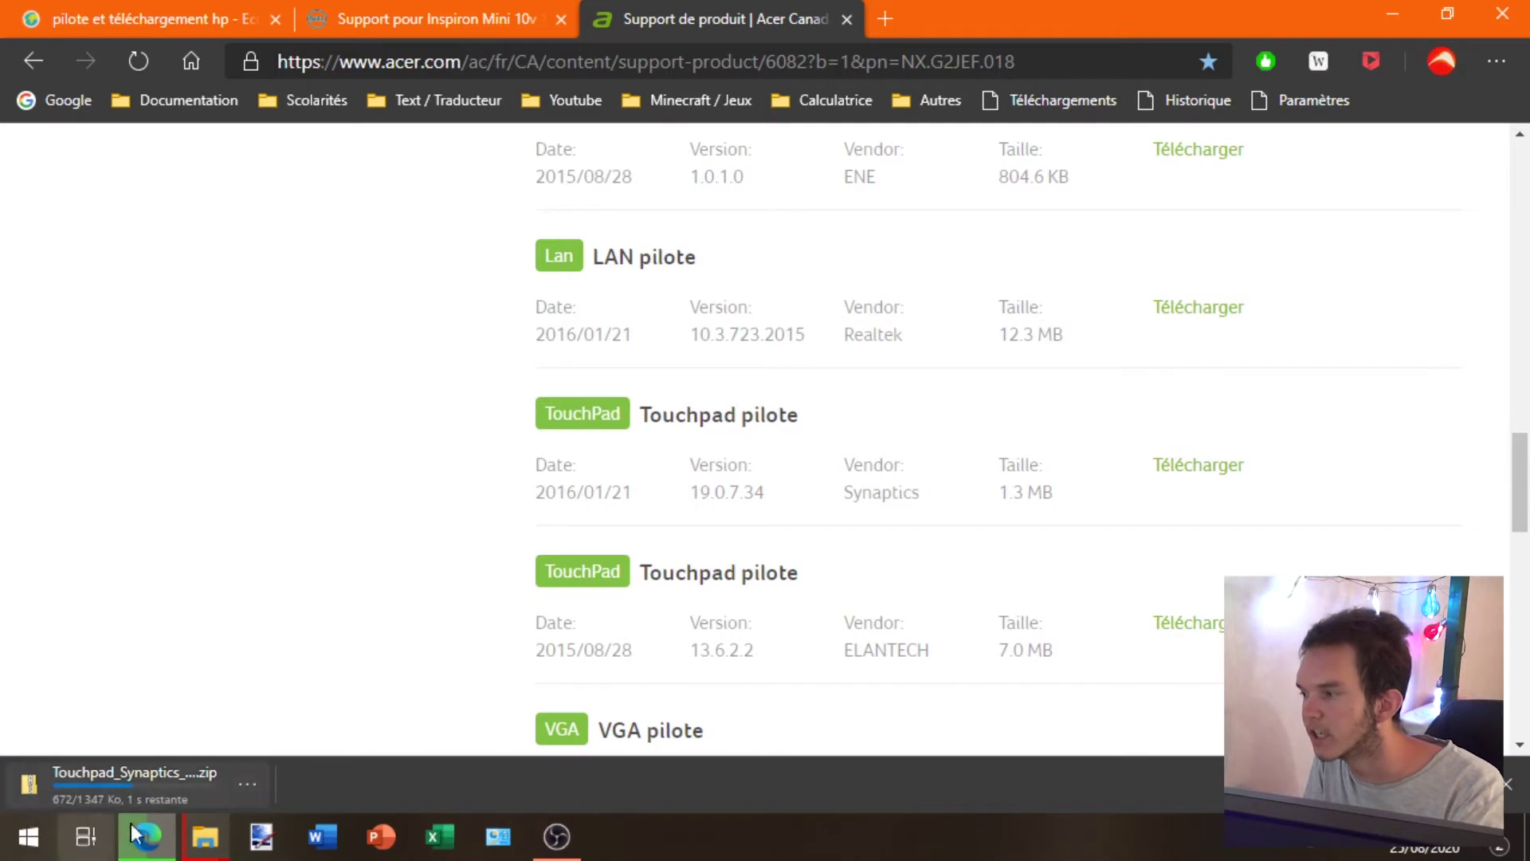
Open the downloaded Synaptics touchpad zip archive and look through its contents.
left_click(182, 766)
double_click(668, 336)
left_click_drag(709, 582, 672, 317)
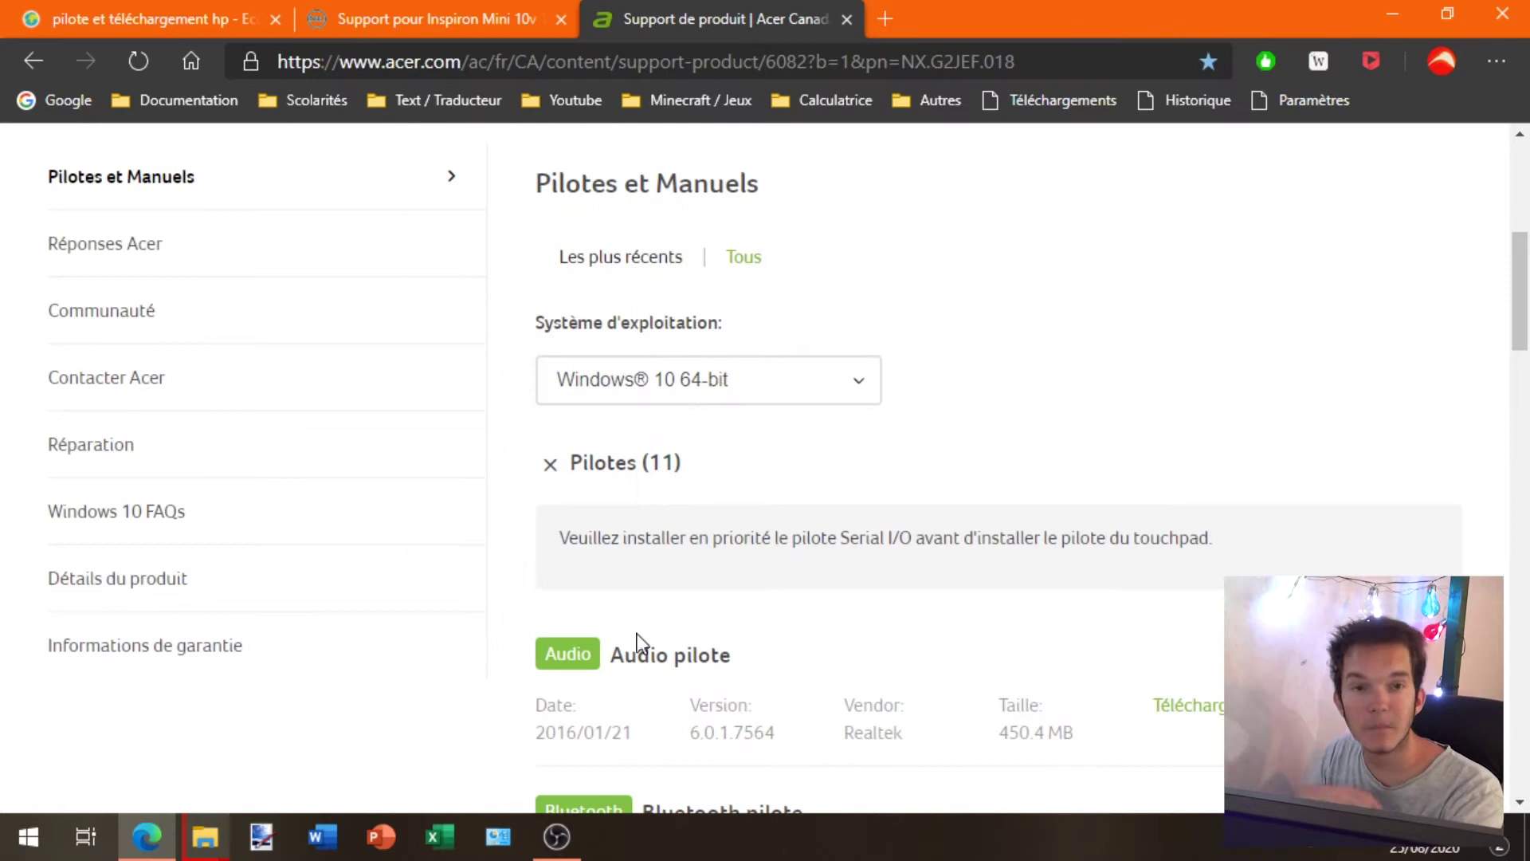
Open Acer's Réparation page, return to the ES1-520 support page and review its product details datasheet.
left_click(99, 459)
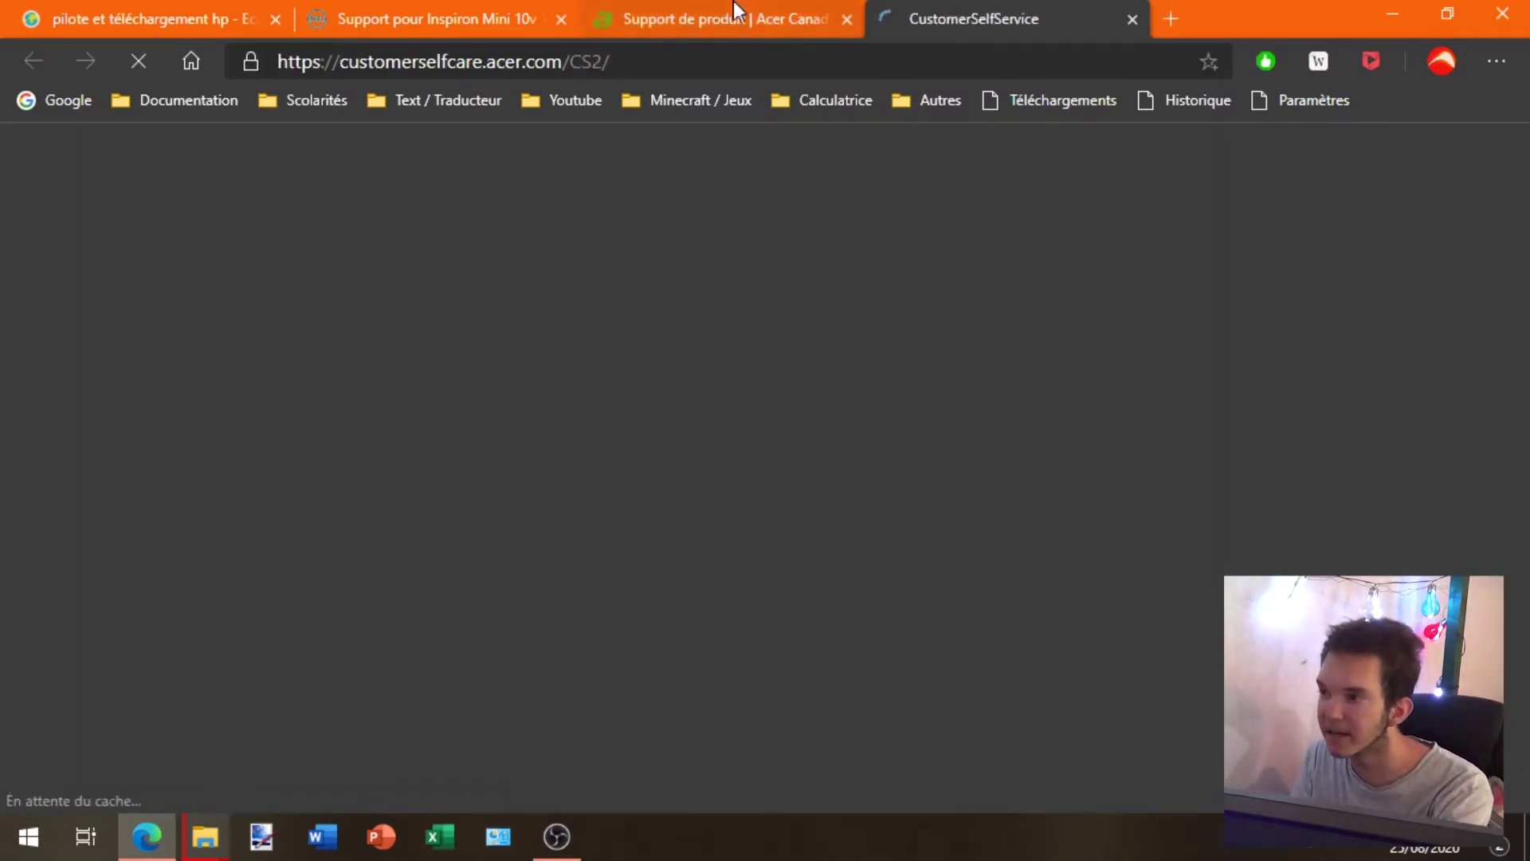
left_click(731, 14)
left_click(99, 581)
scroll(89, 598, "up", 5)
scroll(273, 529, "down", 3)
scroll(126, 481, "down", 15)
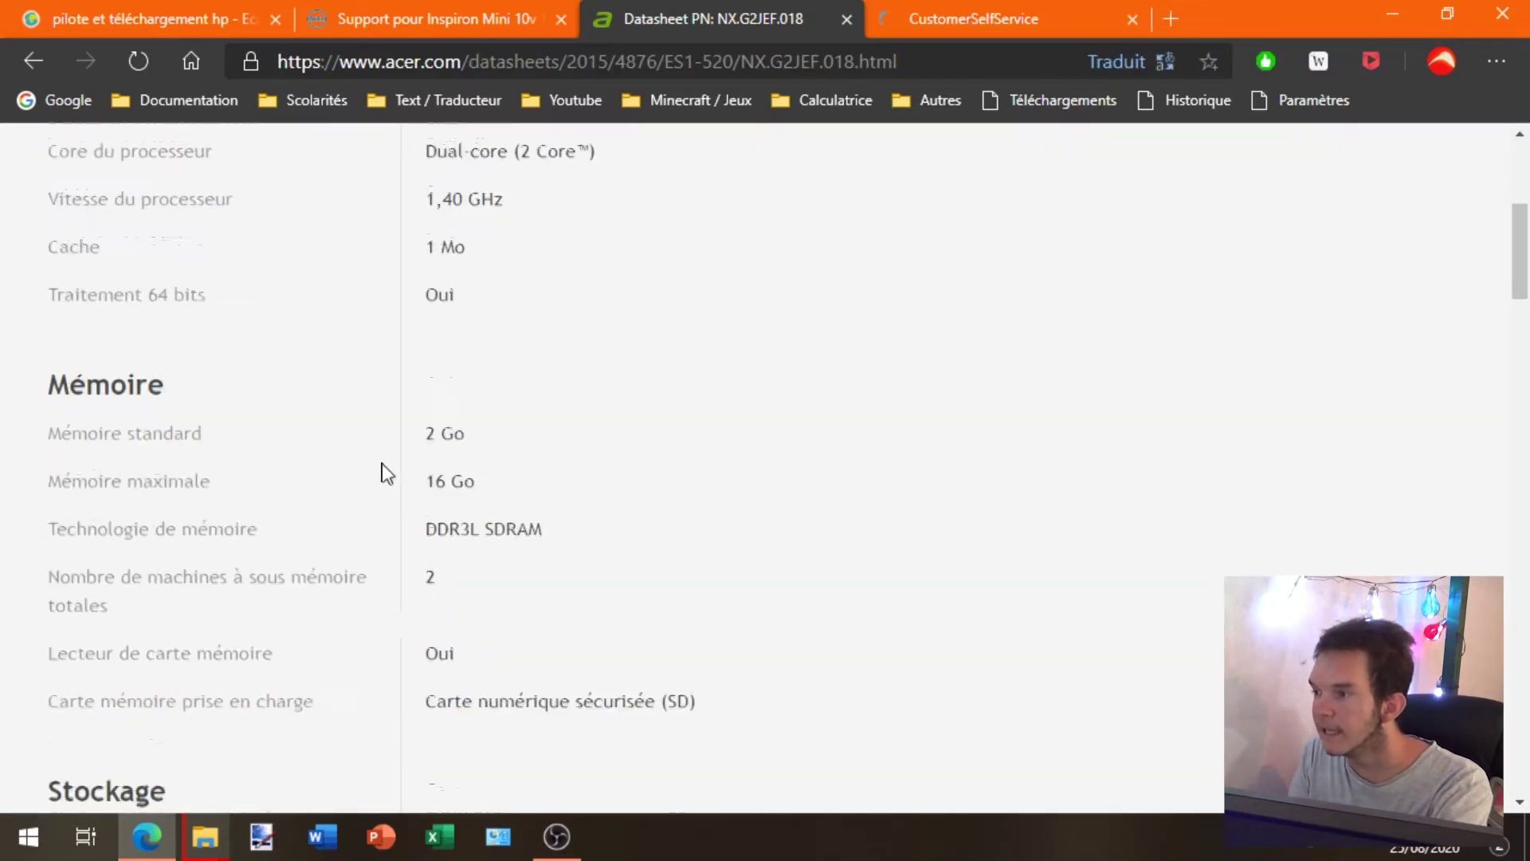
Switch to the Dell Inspiron Mini 10v support page and view its Pièces et accessoires section.
key("ctrl+shift+Tab")
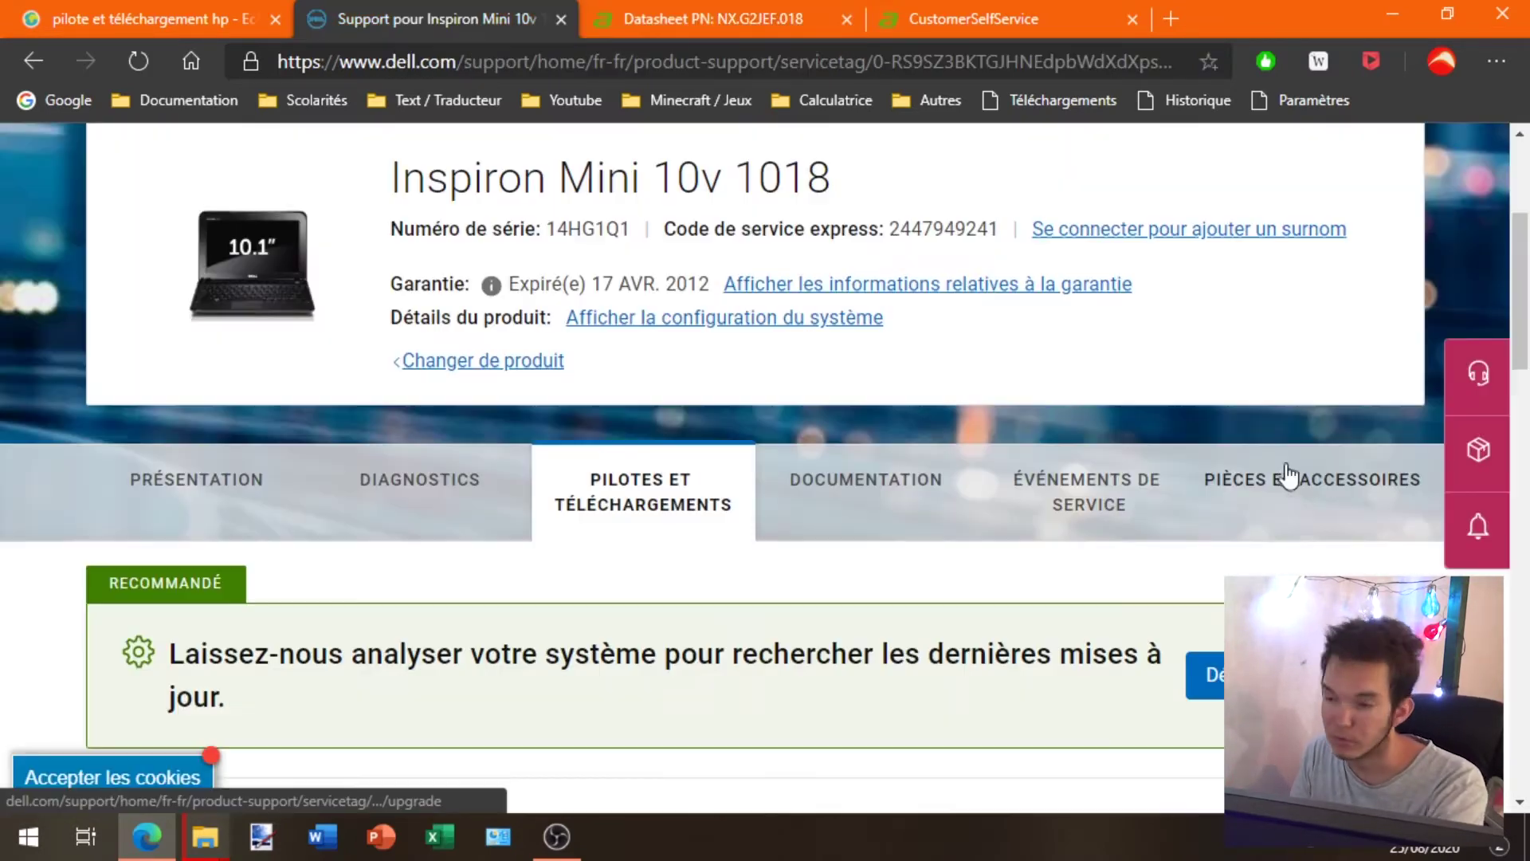
left_click(1304, 485)
scroll(1246, 490, "down", 2)
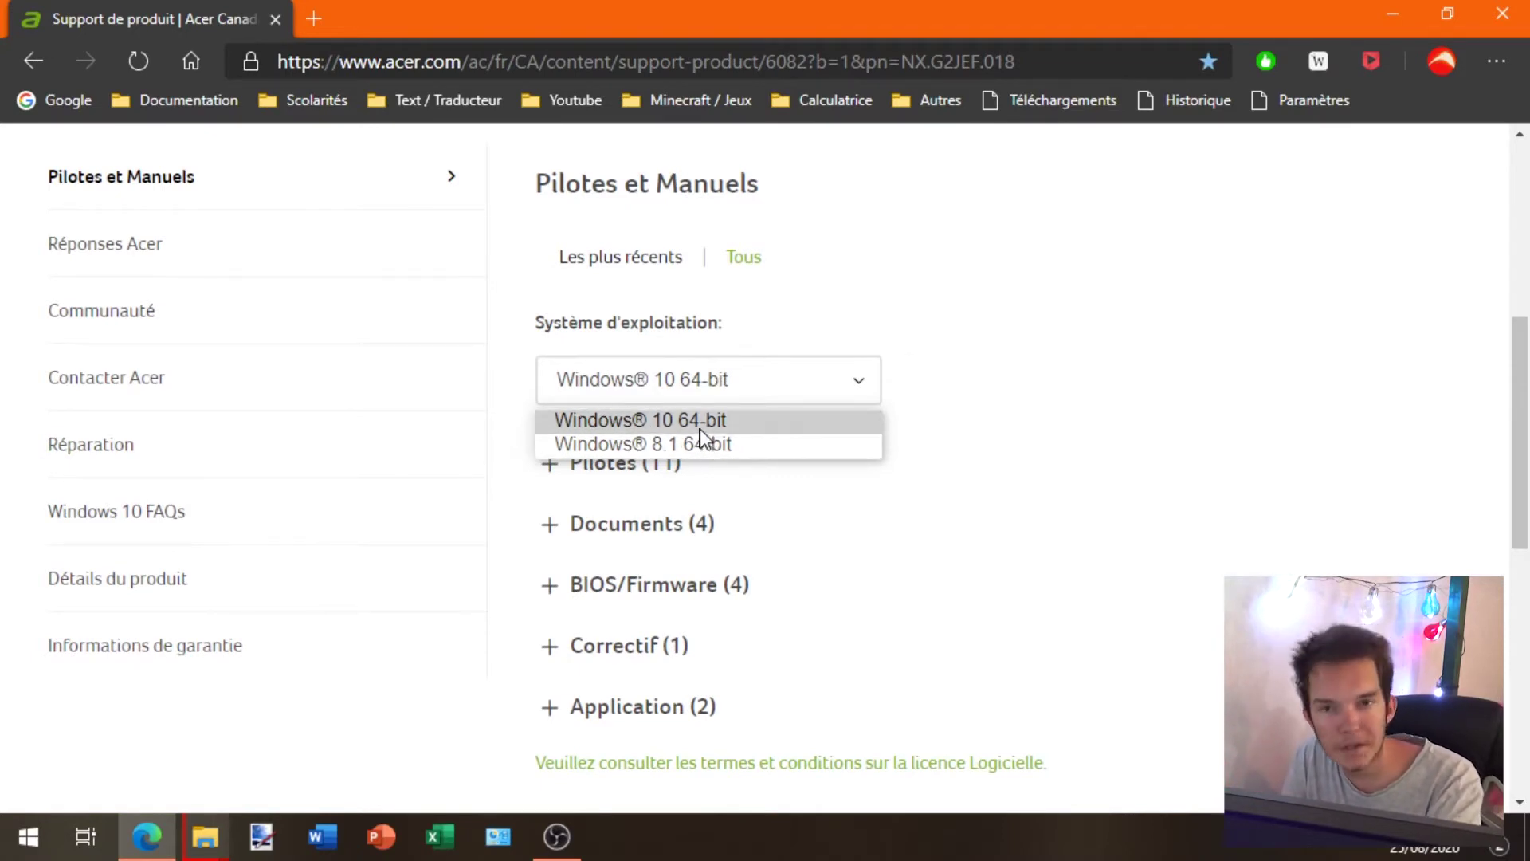
Set the Acer driver page's operating system to Windows 8.1 64-bit and return to the desktop.
left_click(647, 444)
scroll(673, 452, "down", 3)
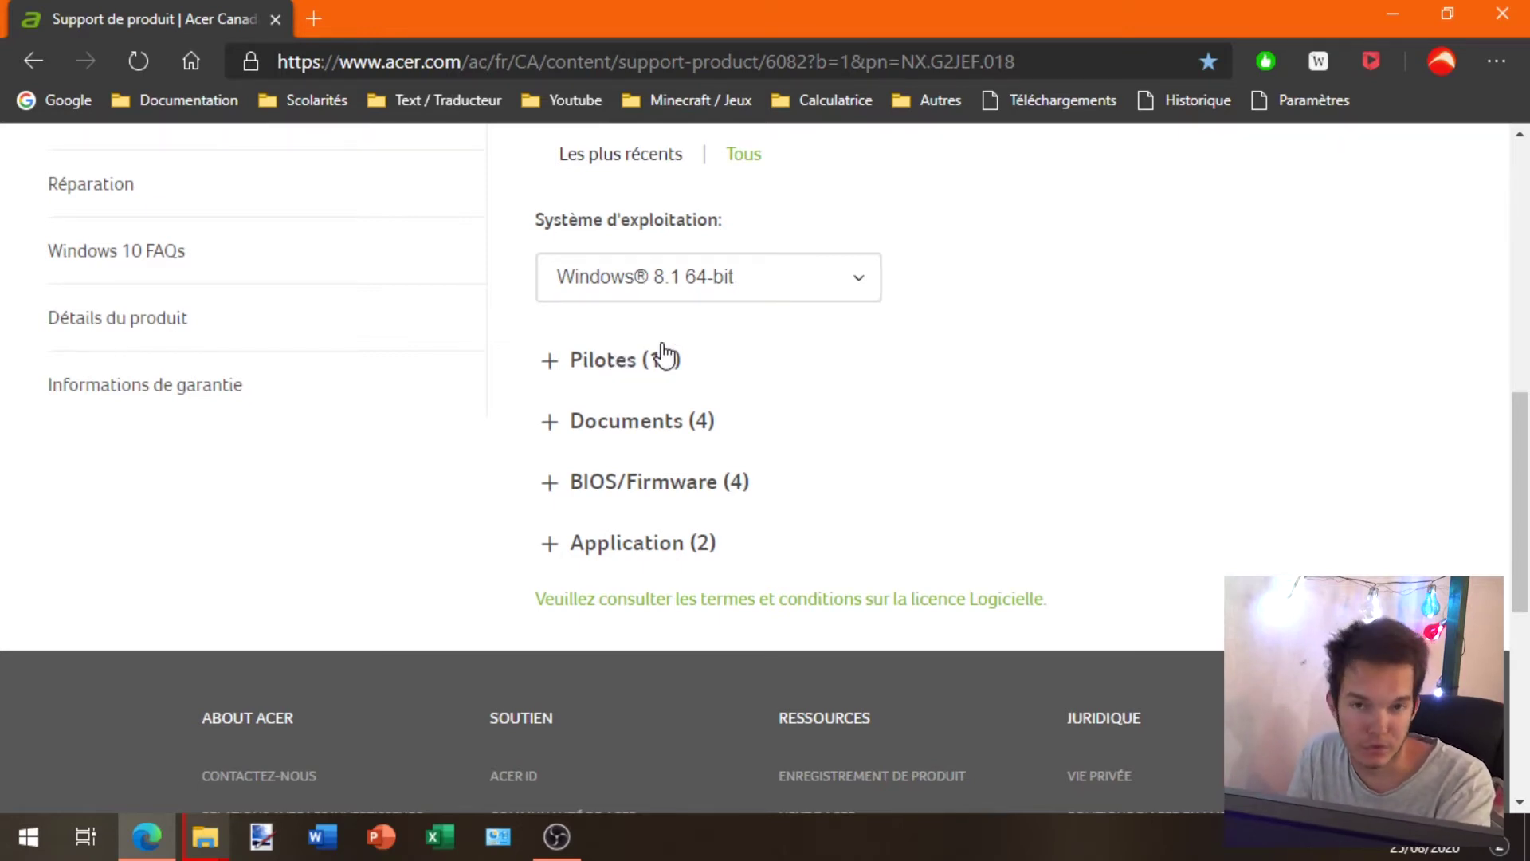
key("super+d")
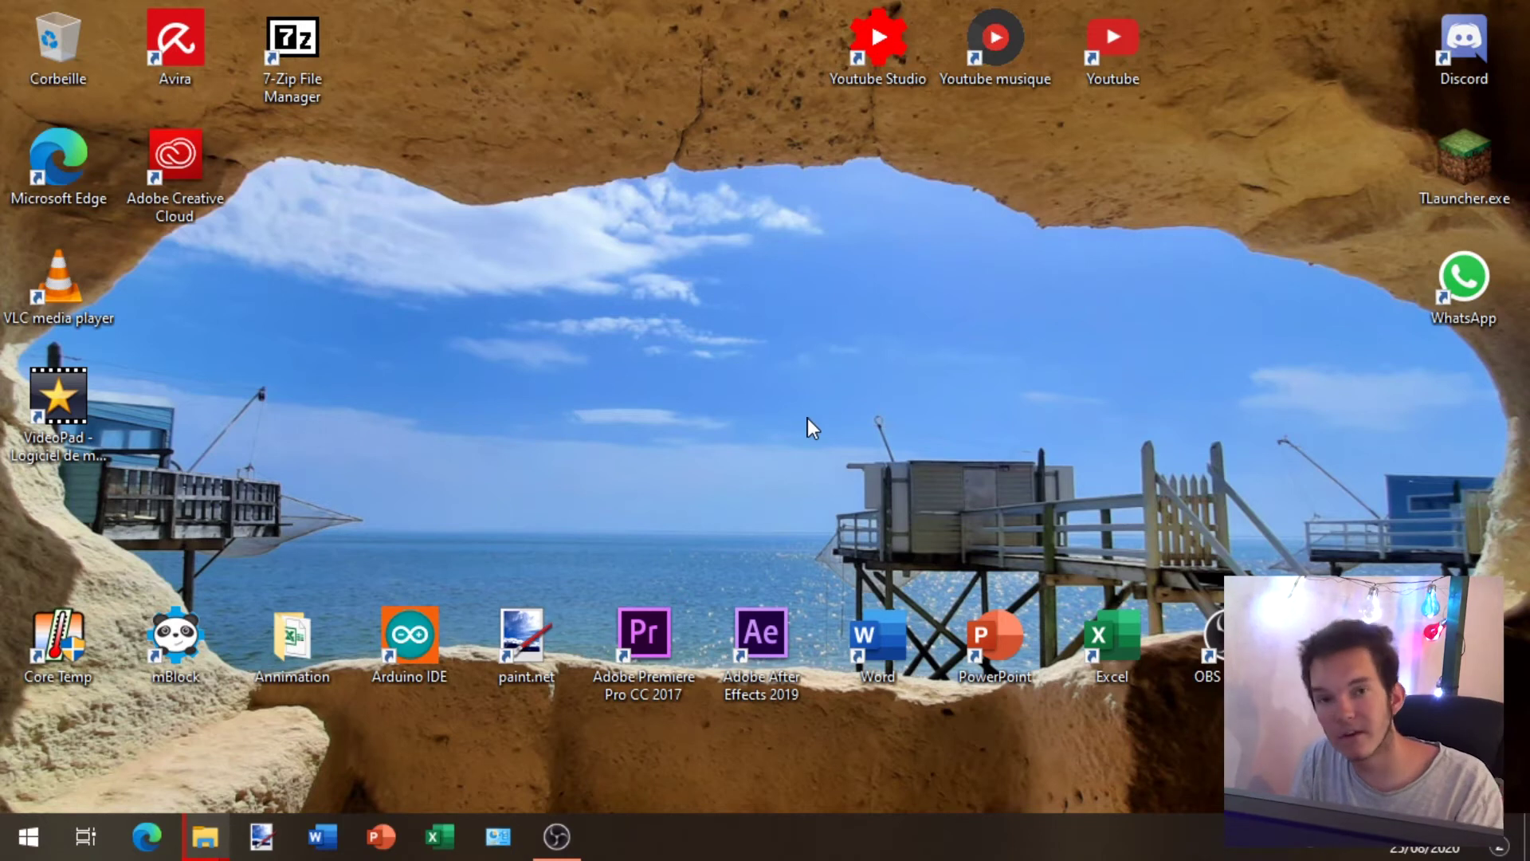
right_click(28, 836)
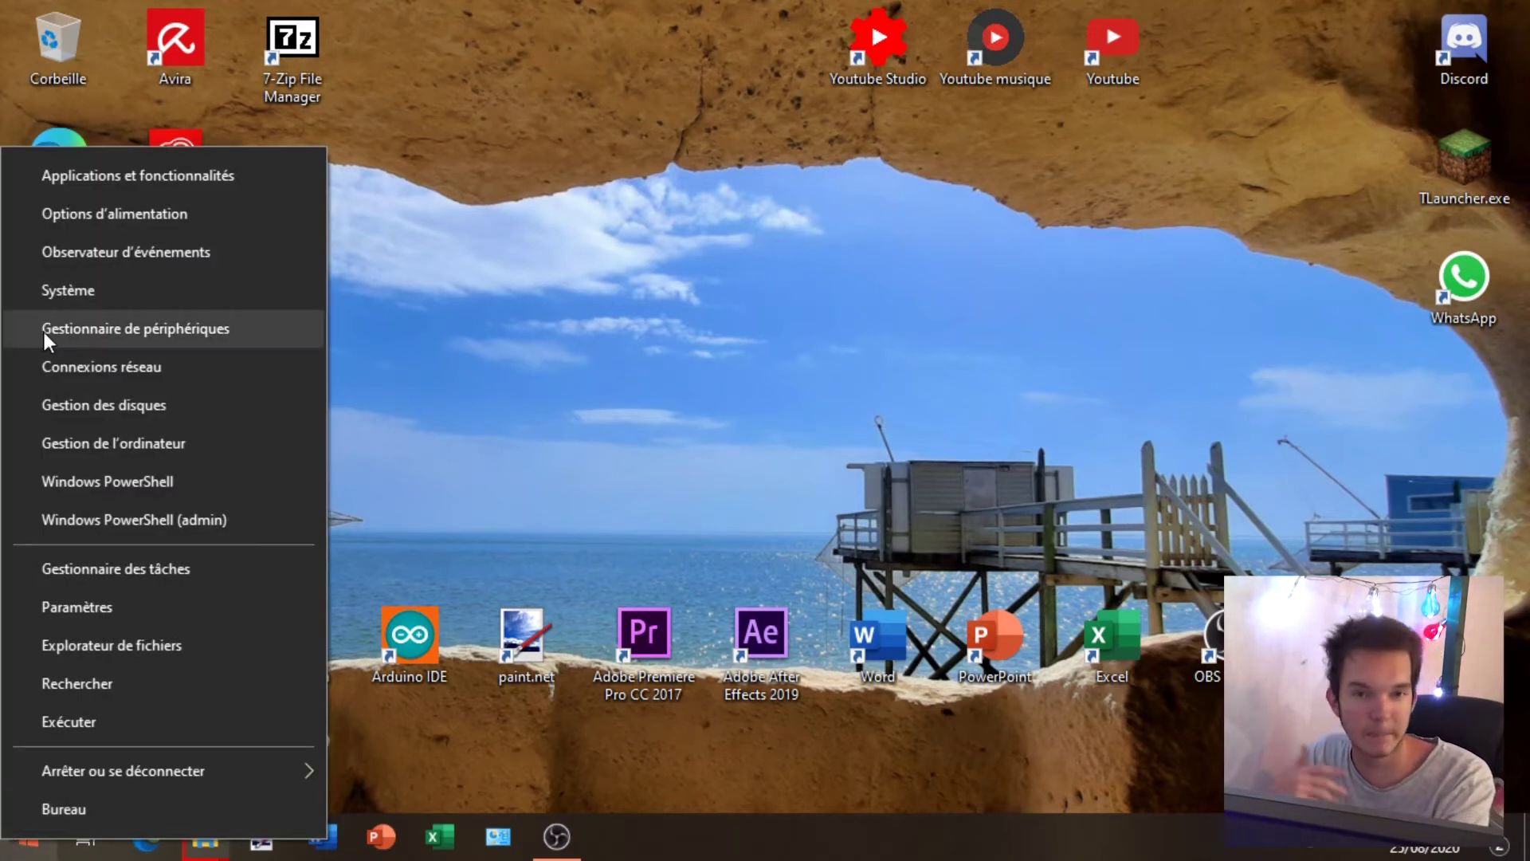
left_click(467, 607)
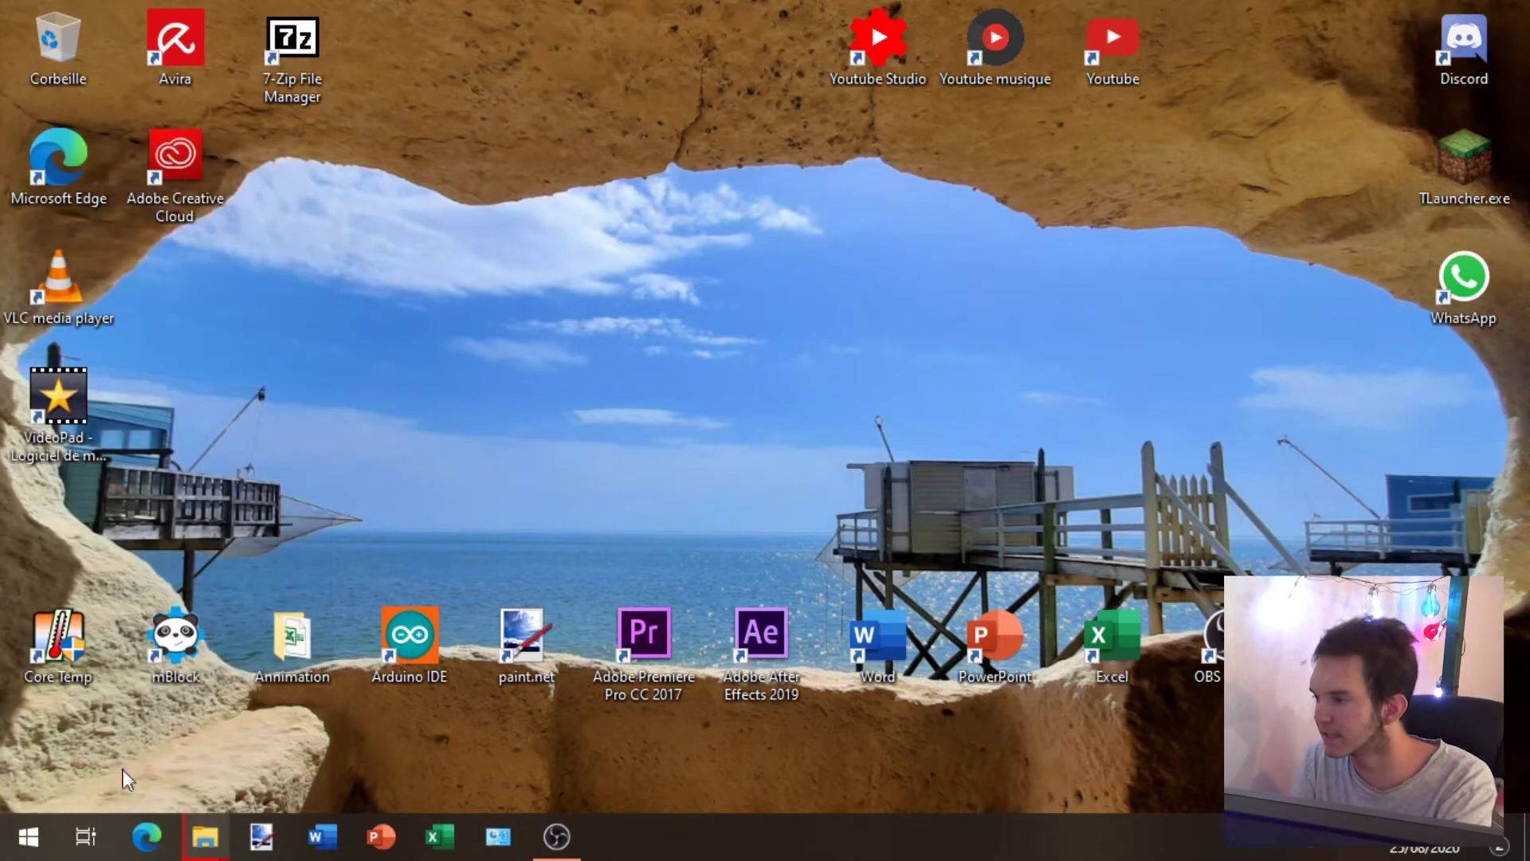
right_click(25, 836)
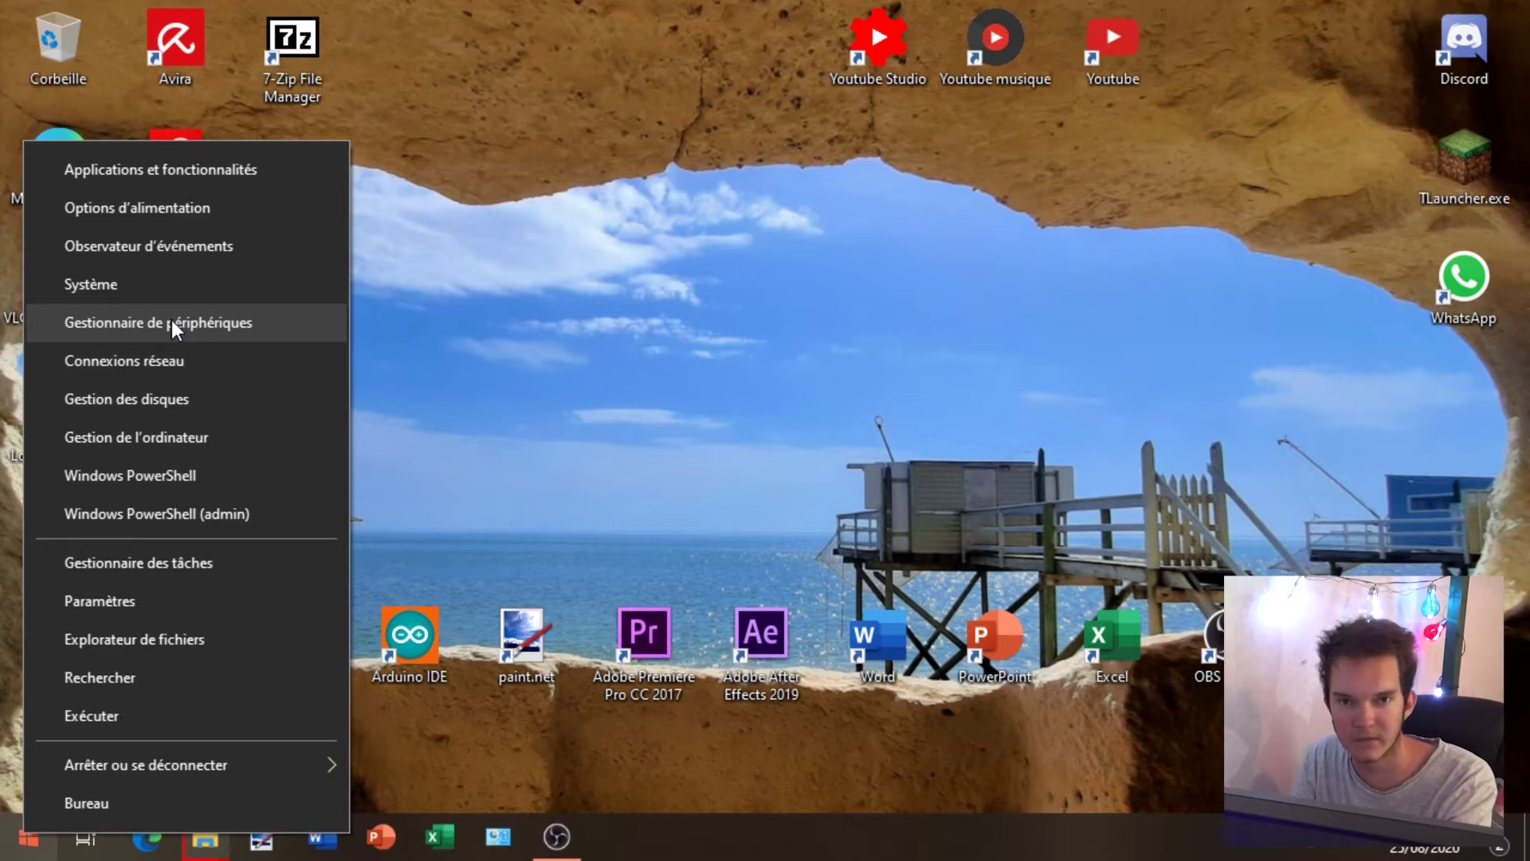
left_click(181, 789)
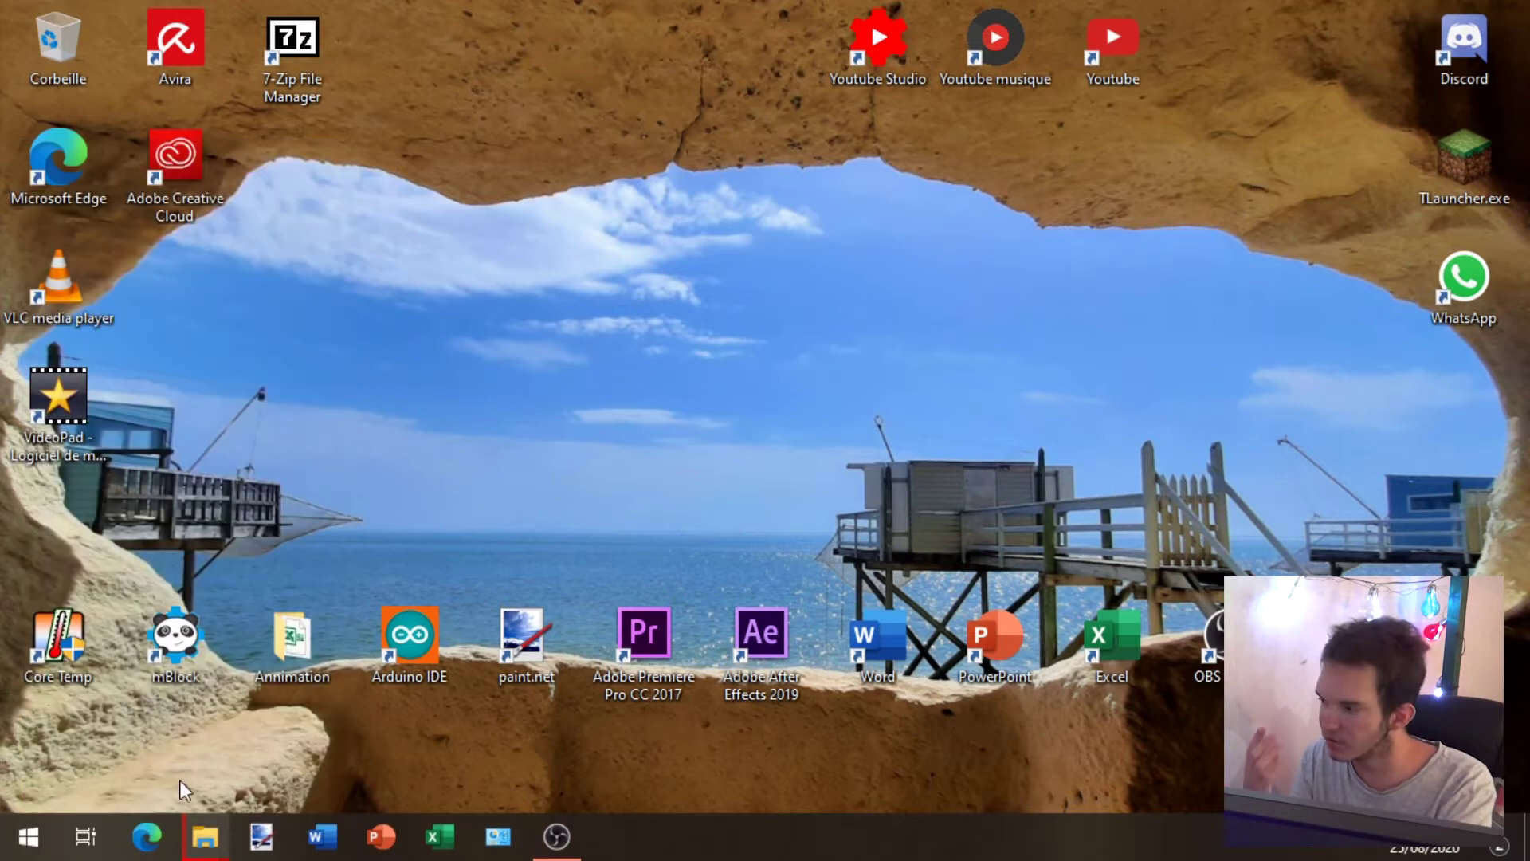
left_click(46, 847)
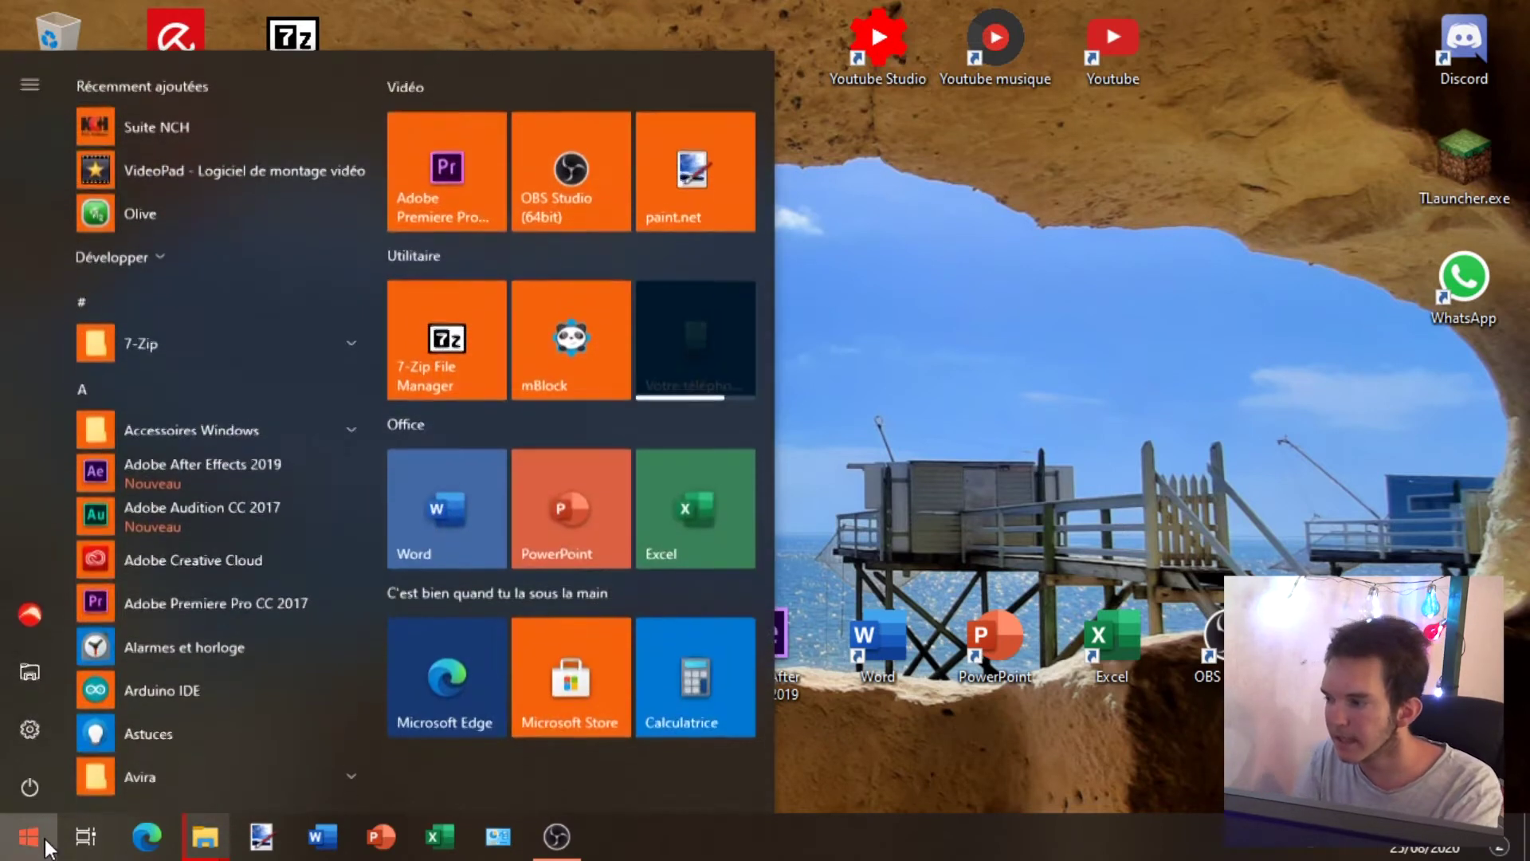
left_click(45, 846)
Open the Gestionnaire de périphériques from the Control Panel's system information page and maximize its window.
left_click(499, 836)
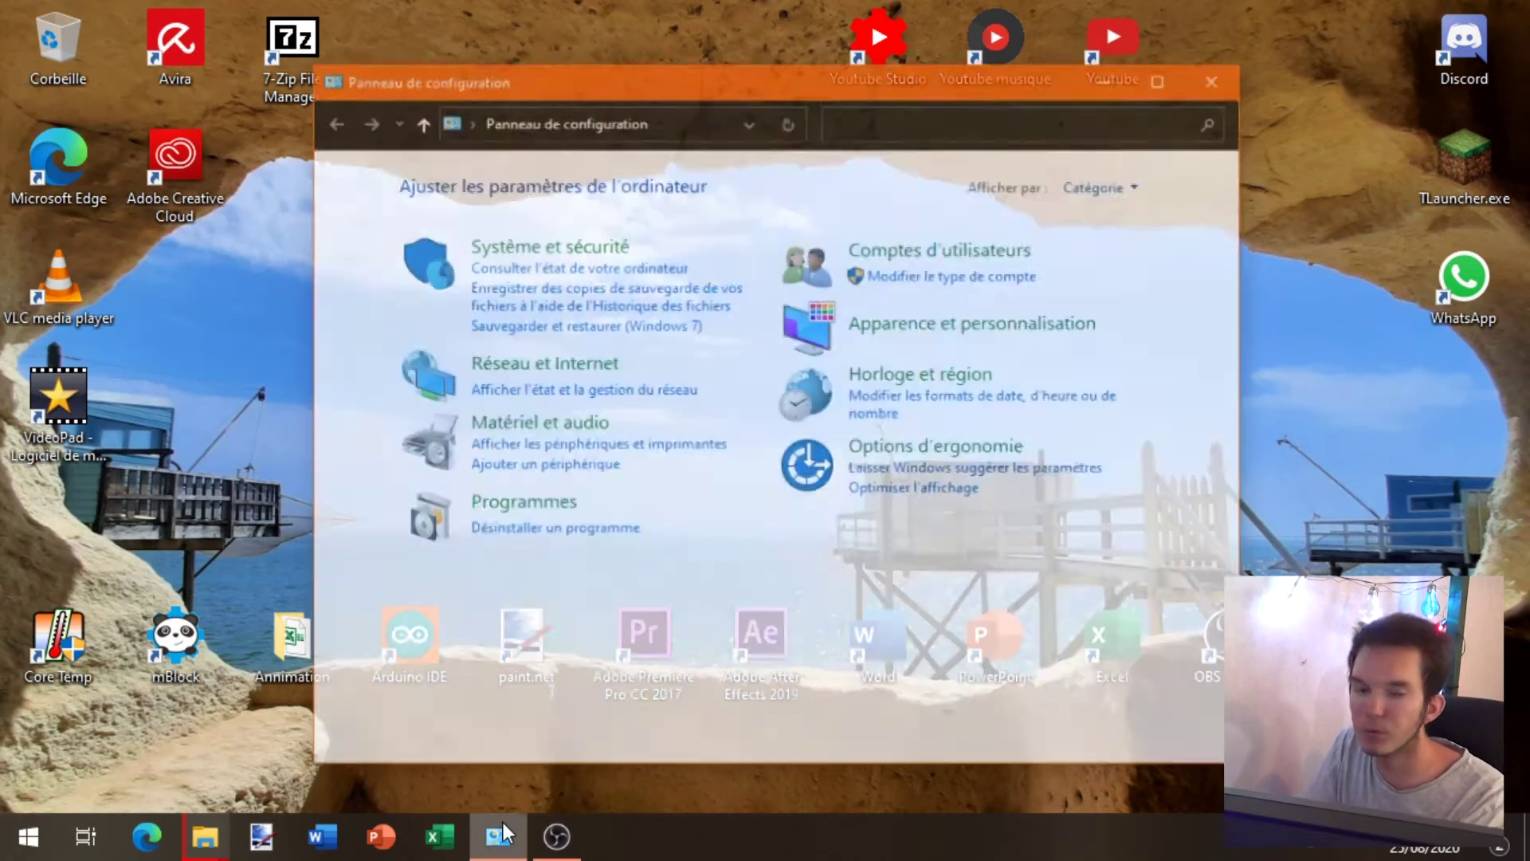
left_click(626, 248)
left_click(668, 344)
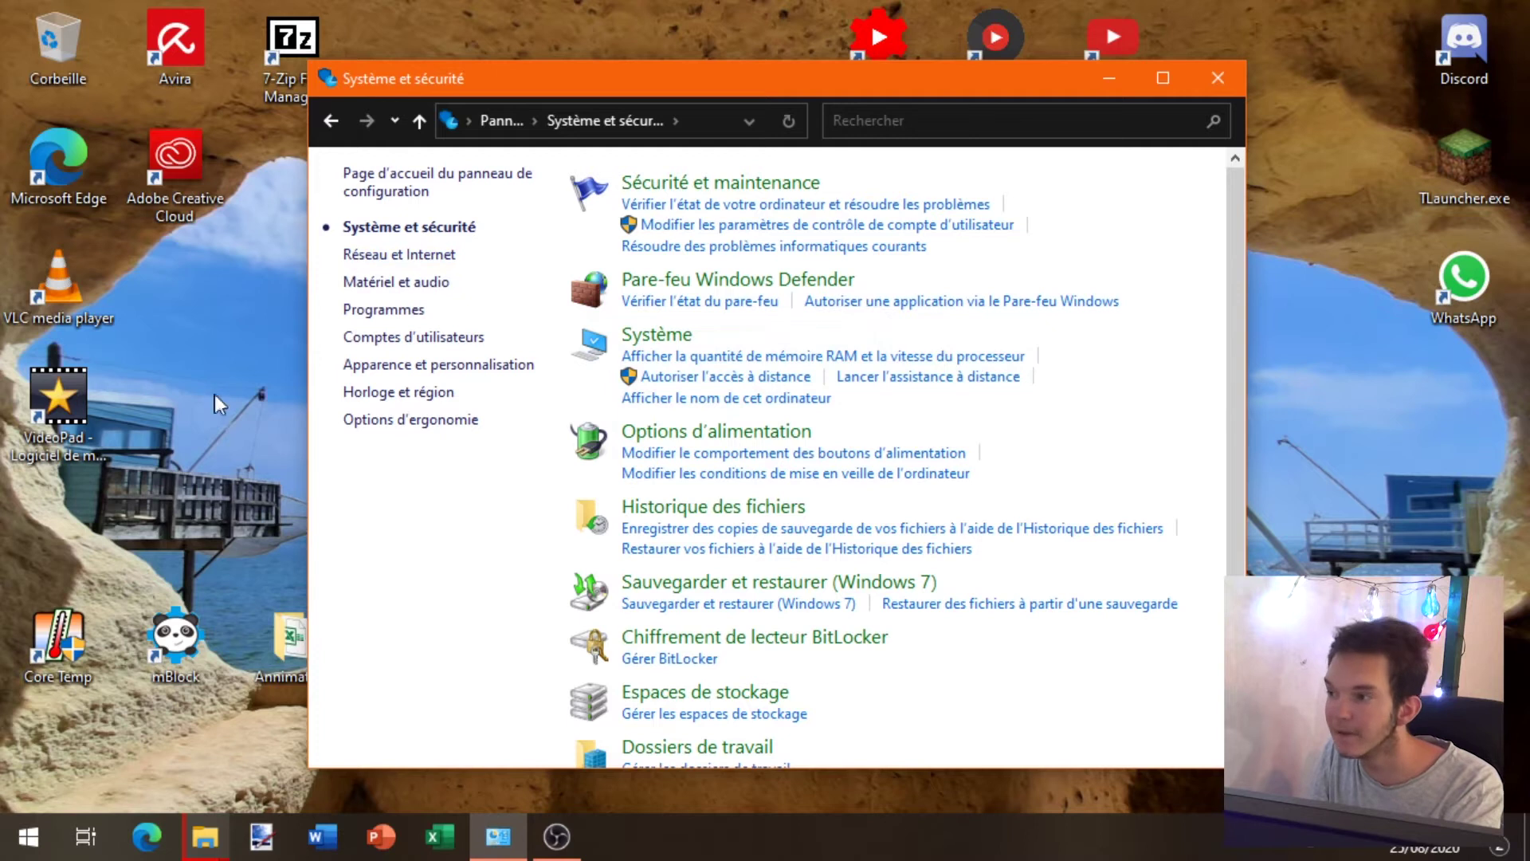
left_click(403, 233)
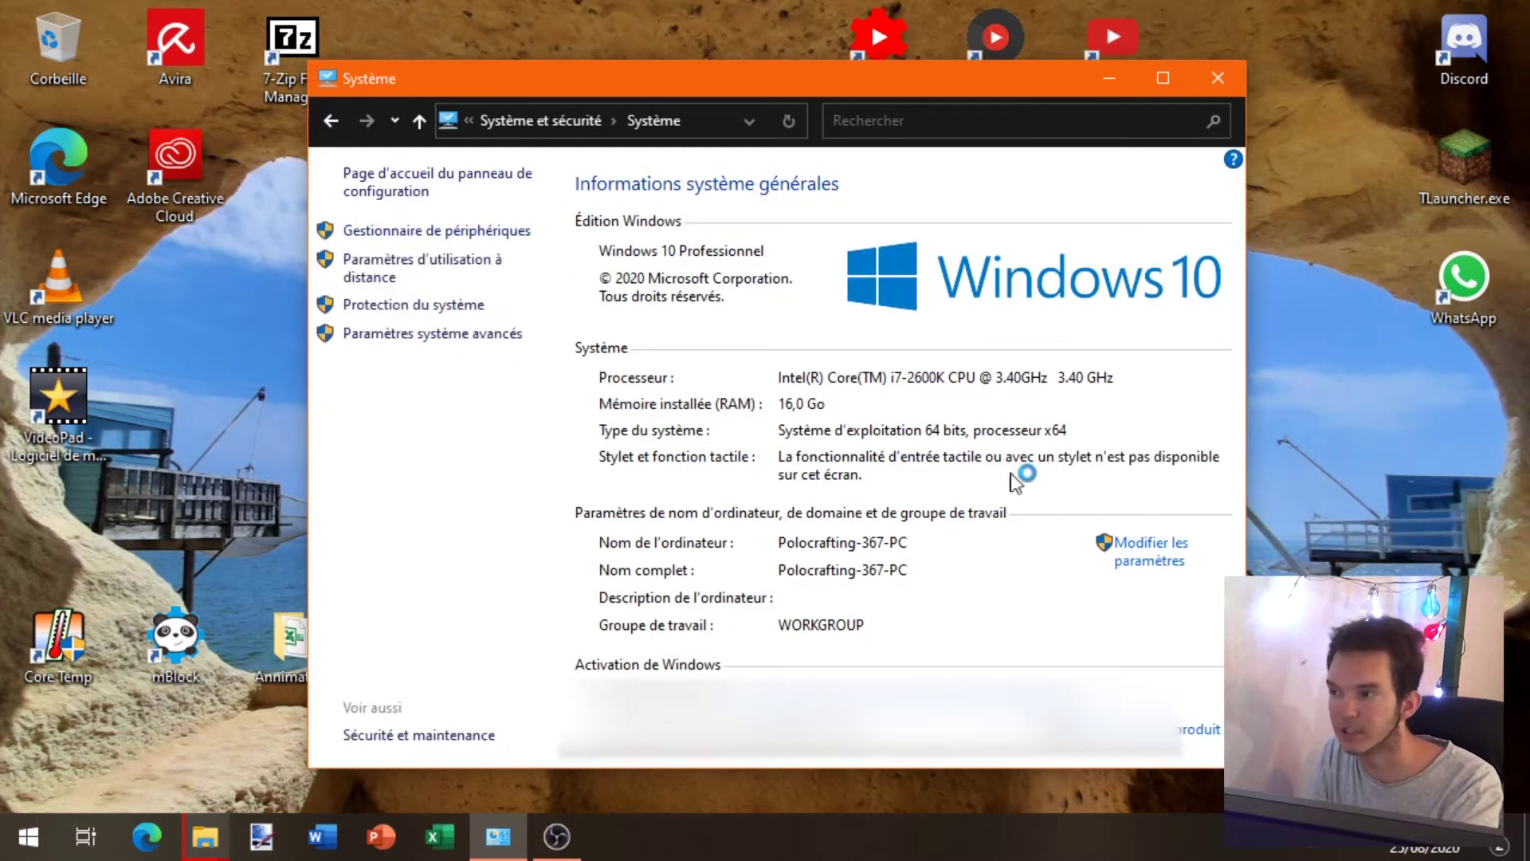
key("super+Up")
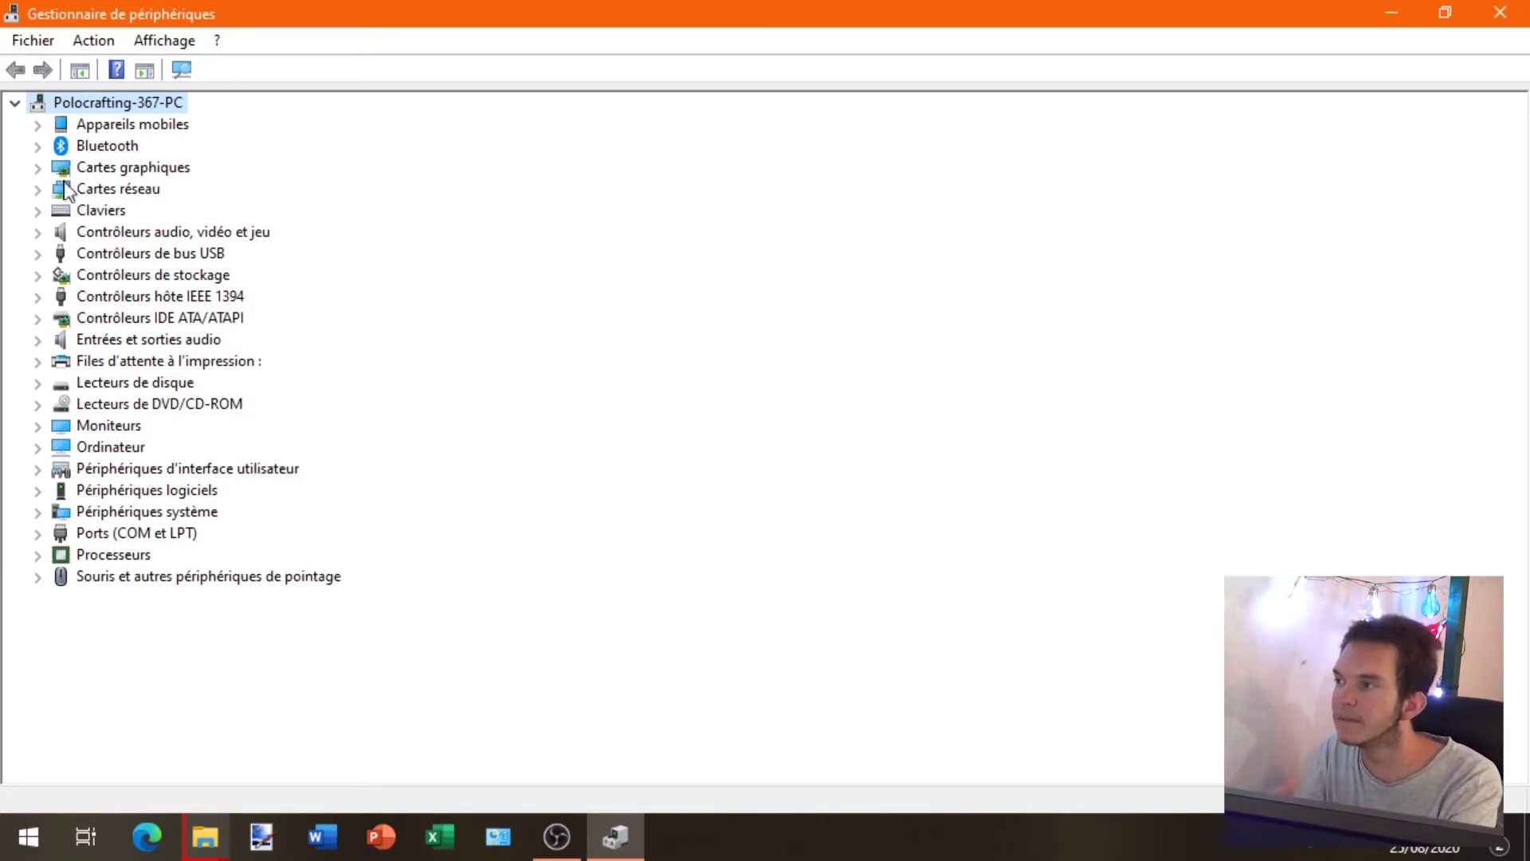
Expand Cartes graphiques and open the properties of the NVIDIA GeForce GTX 760.
left_click(39, 168)
left_click(118, 189)
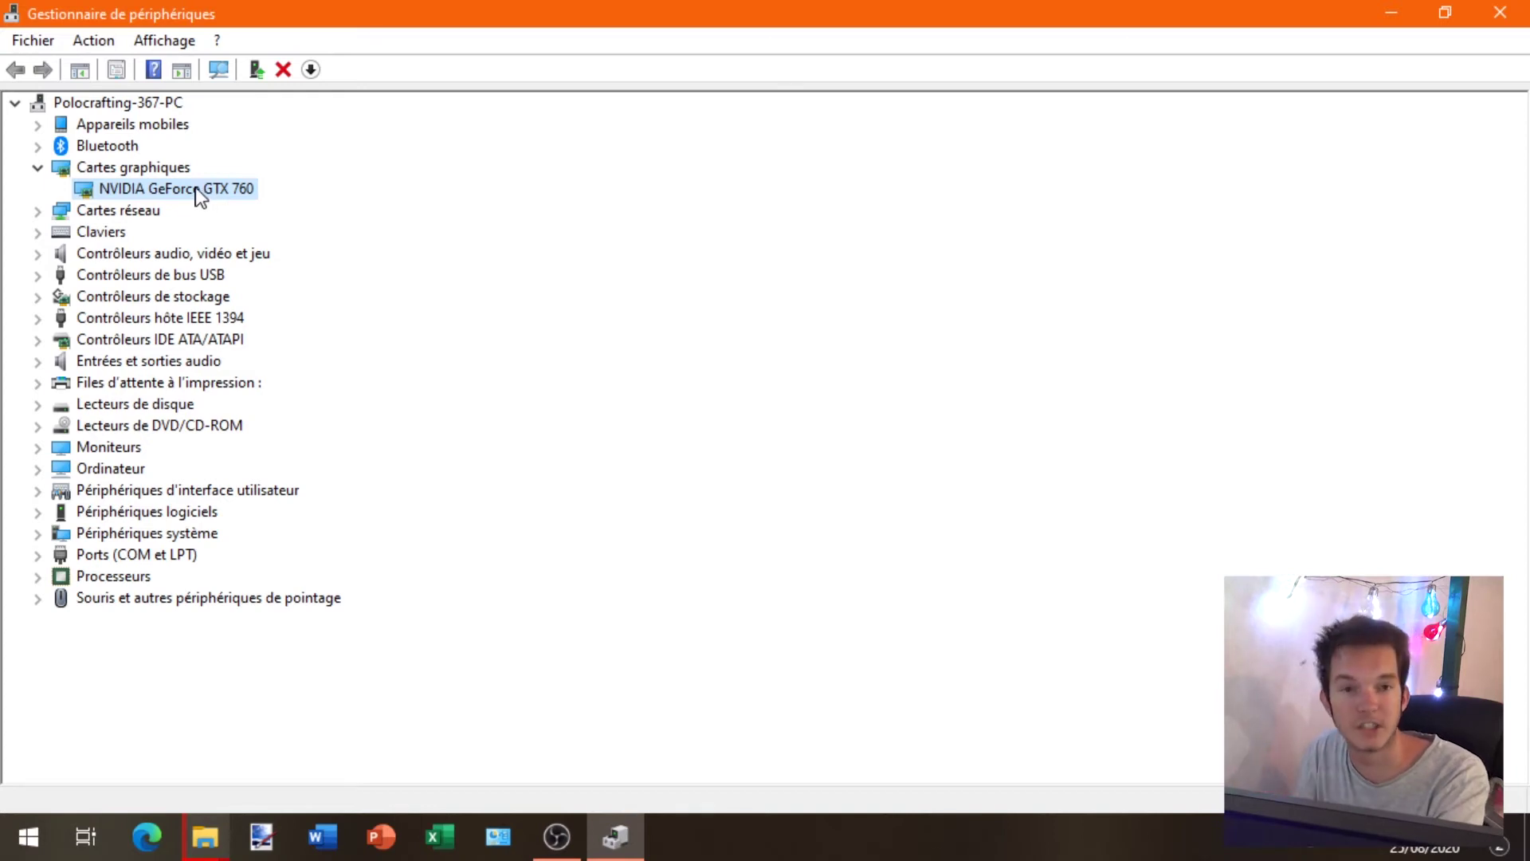
right_click(154, 178)
left_click(123, 189)
right_click(123, 190)
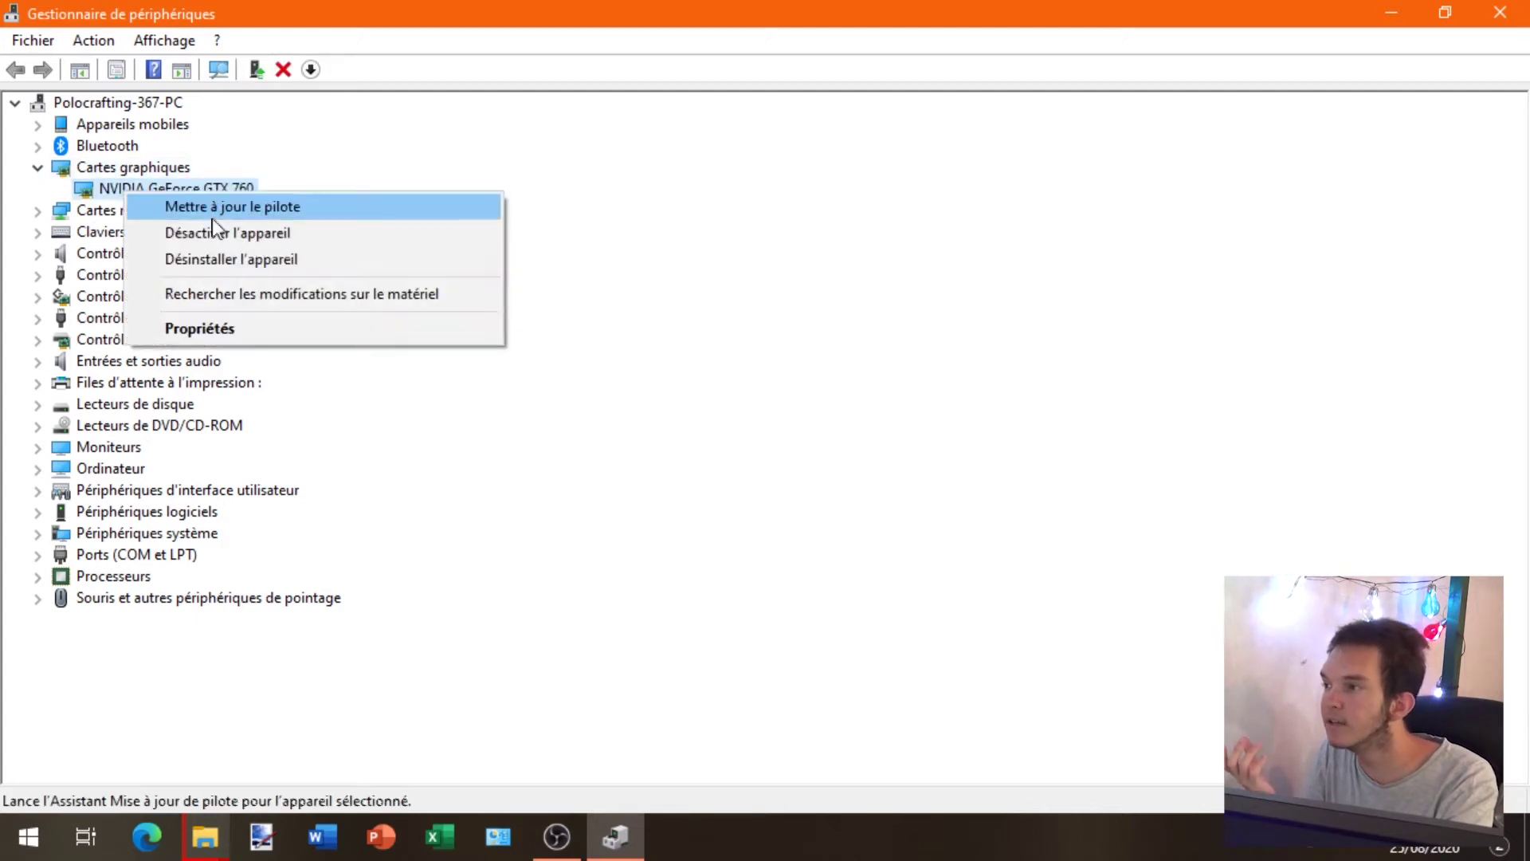
left_click(199, 328)
left_click_drag(744, 143, 607, 147)
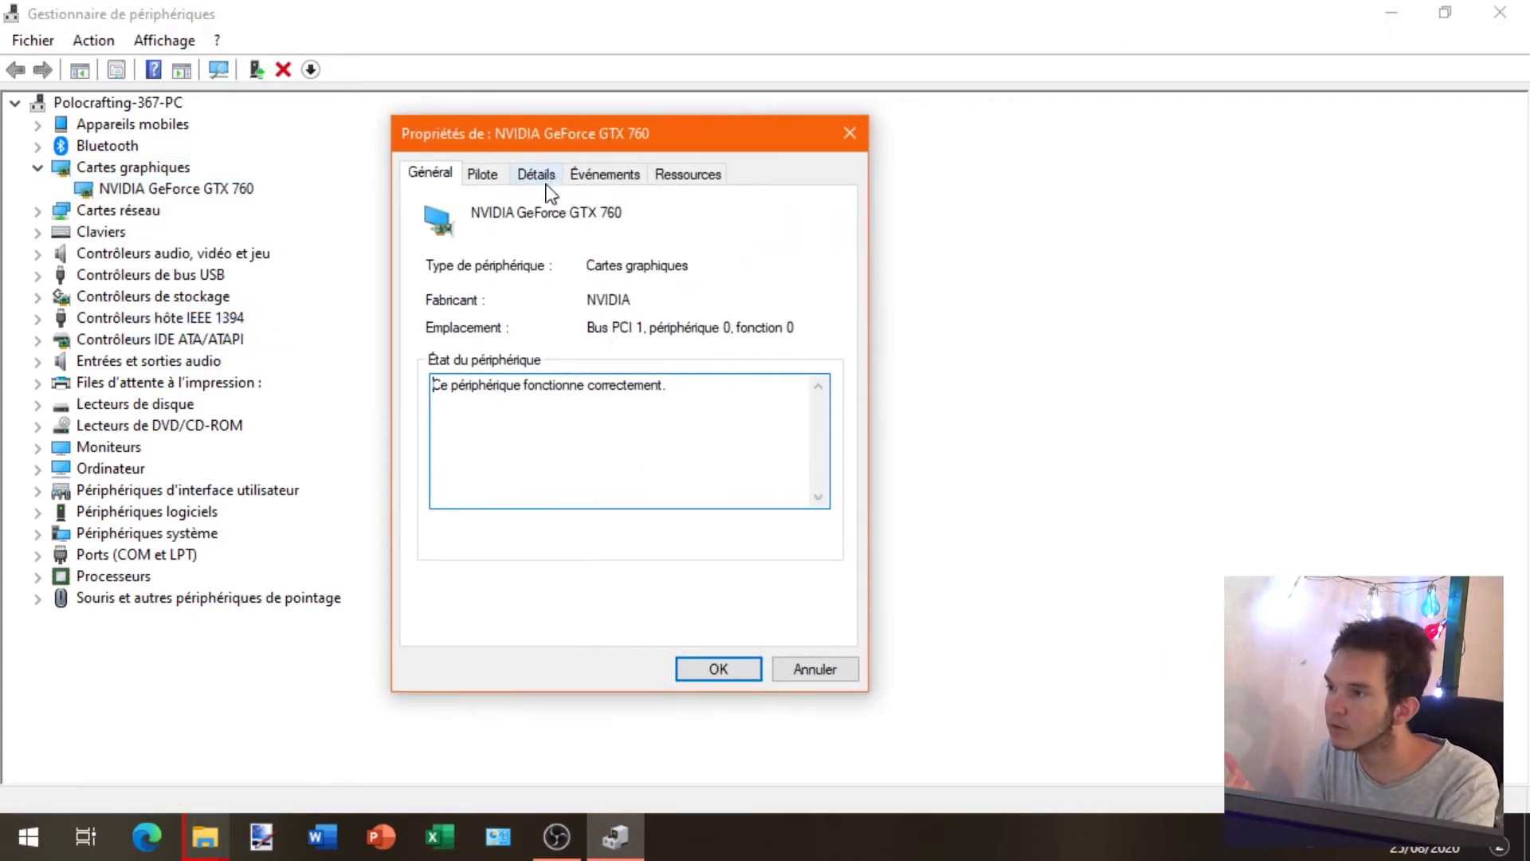
Display the graphics card's Numéros d'identification du matériel in its detailed properties.
left_click(539, 175)
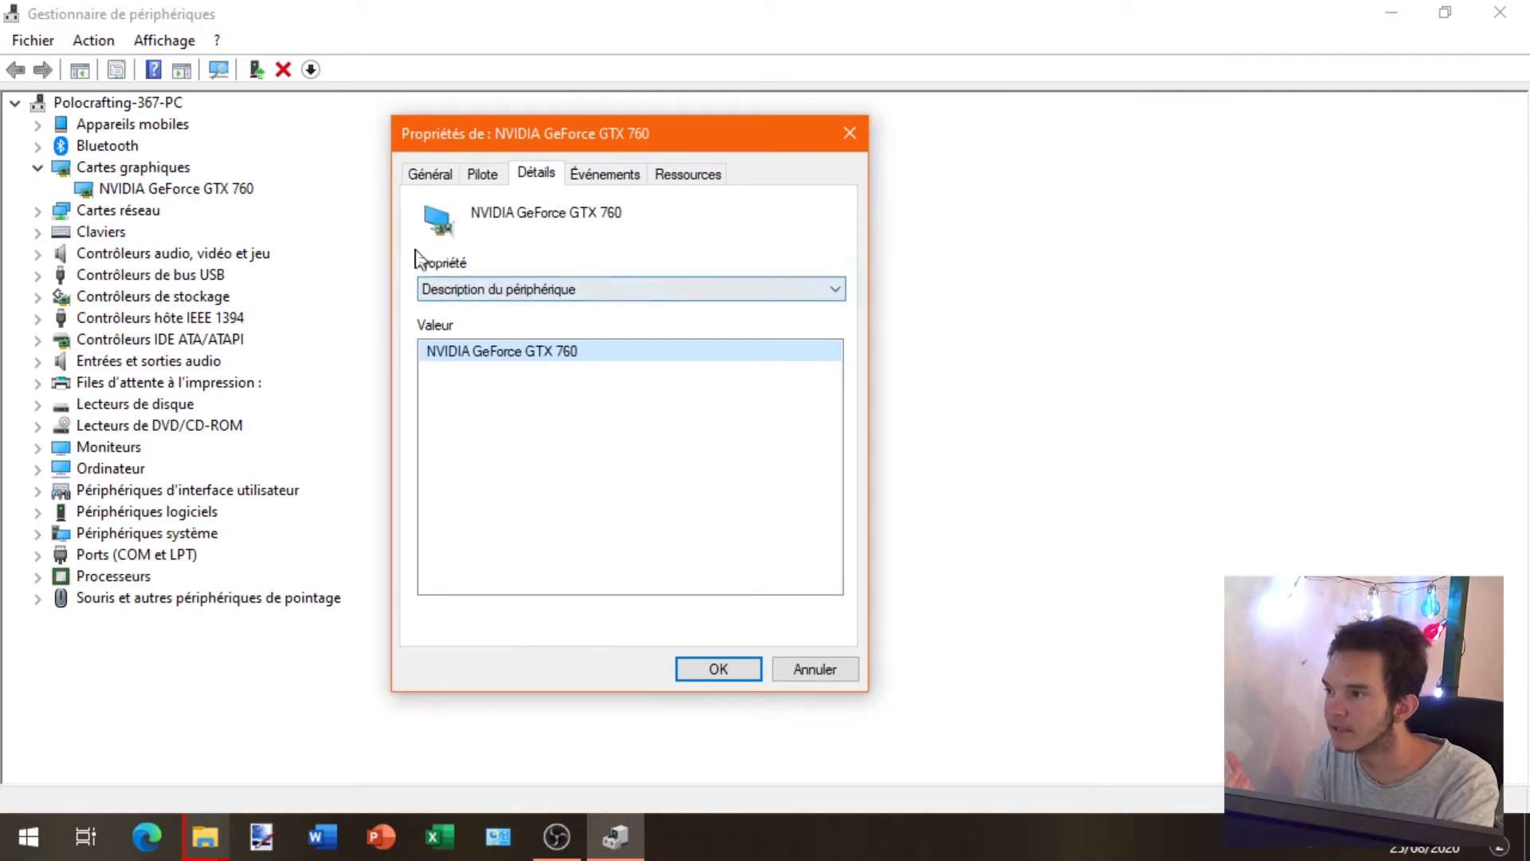
left_click(612, 288)
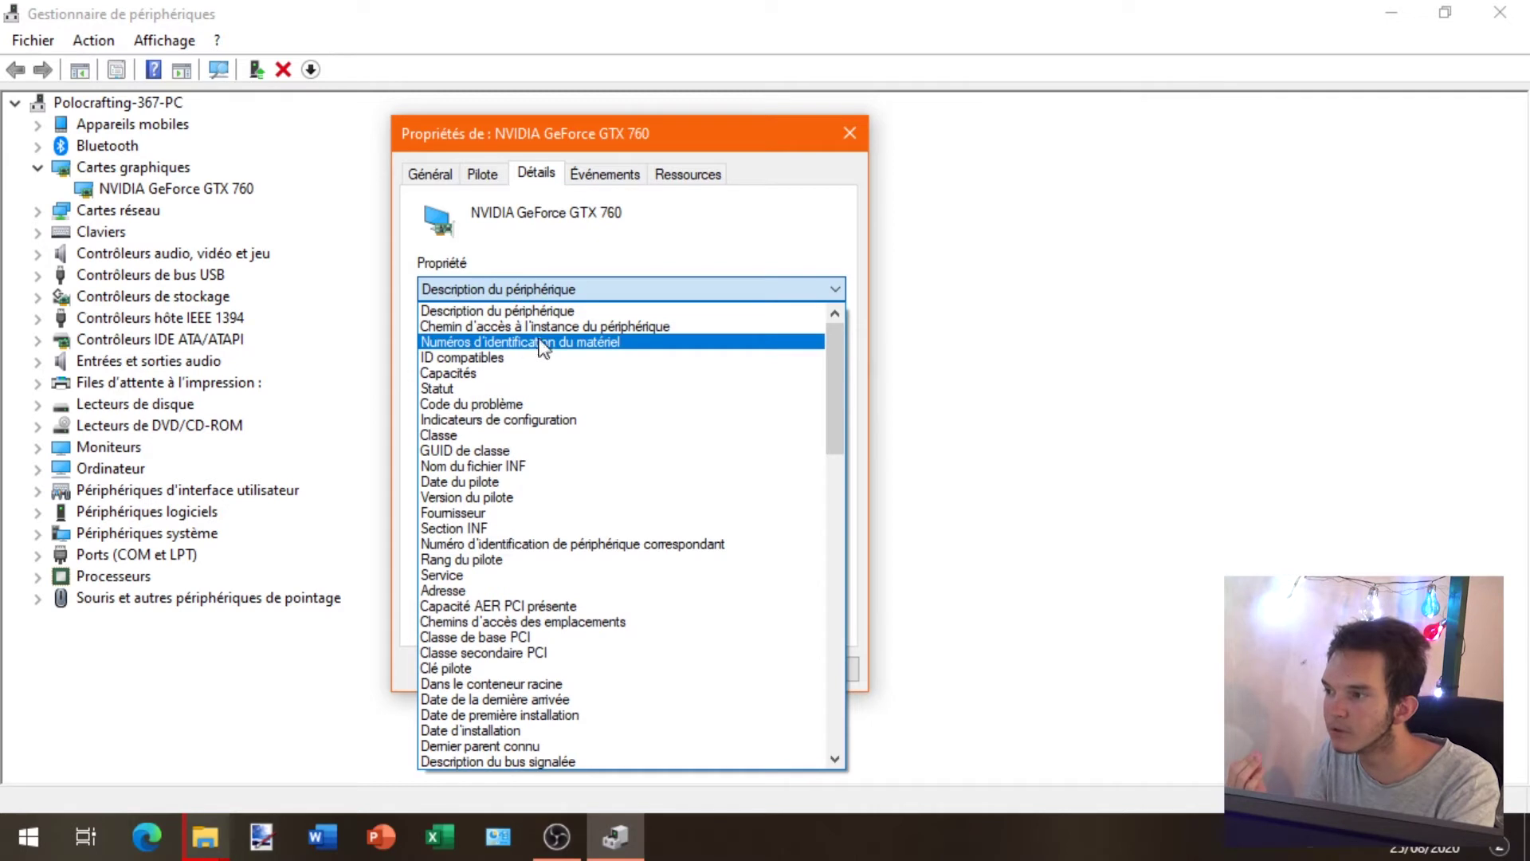
left_click(621, 341)
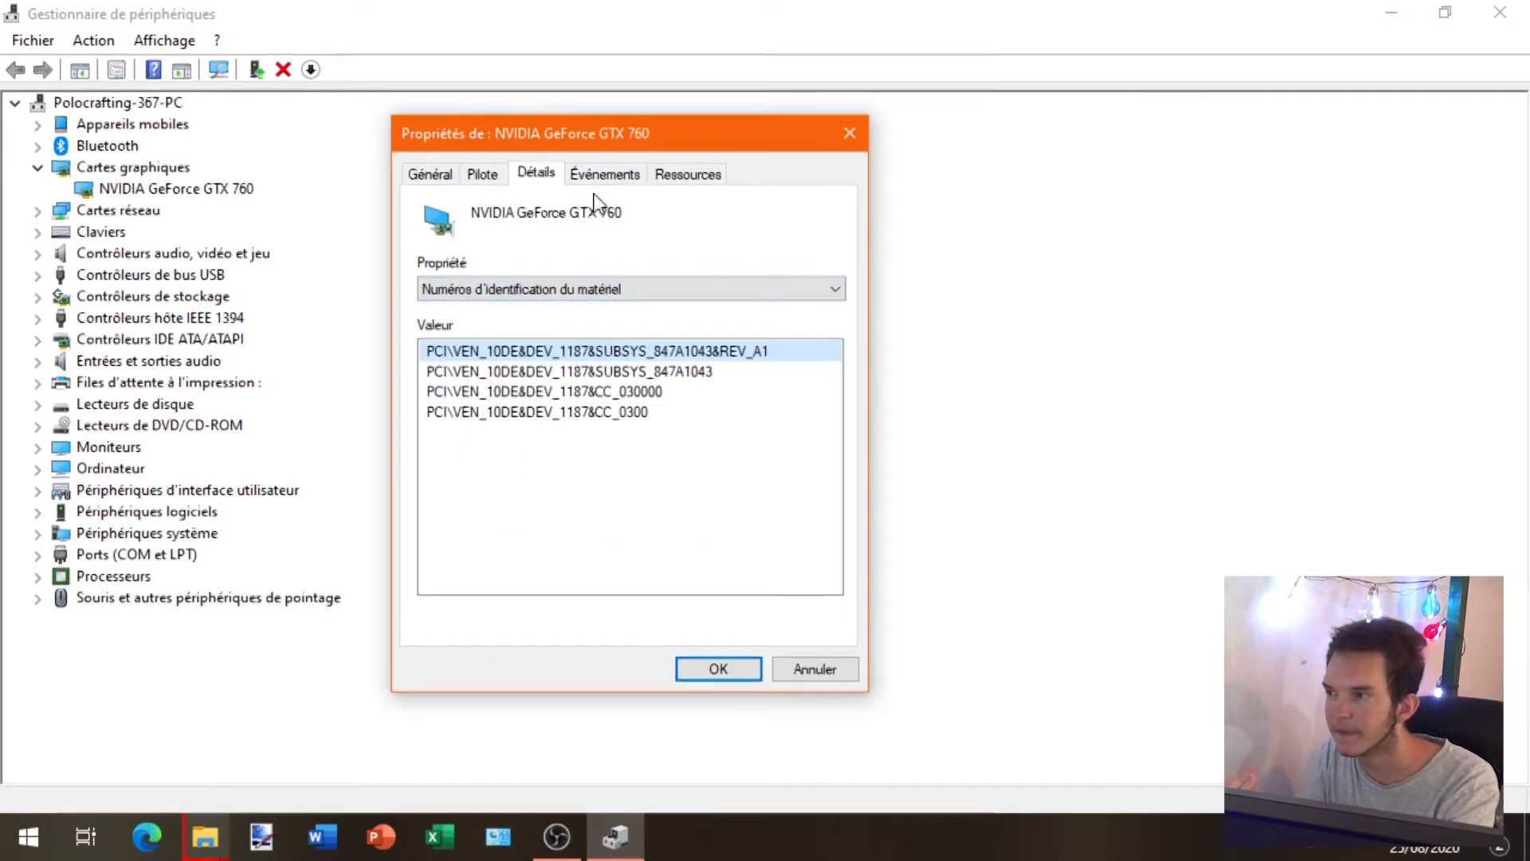
Open a blank Bloc-notes document and enter the heading "graphique" on the first line.
key("super")
type("blo")
left_click(197, 169)
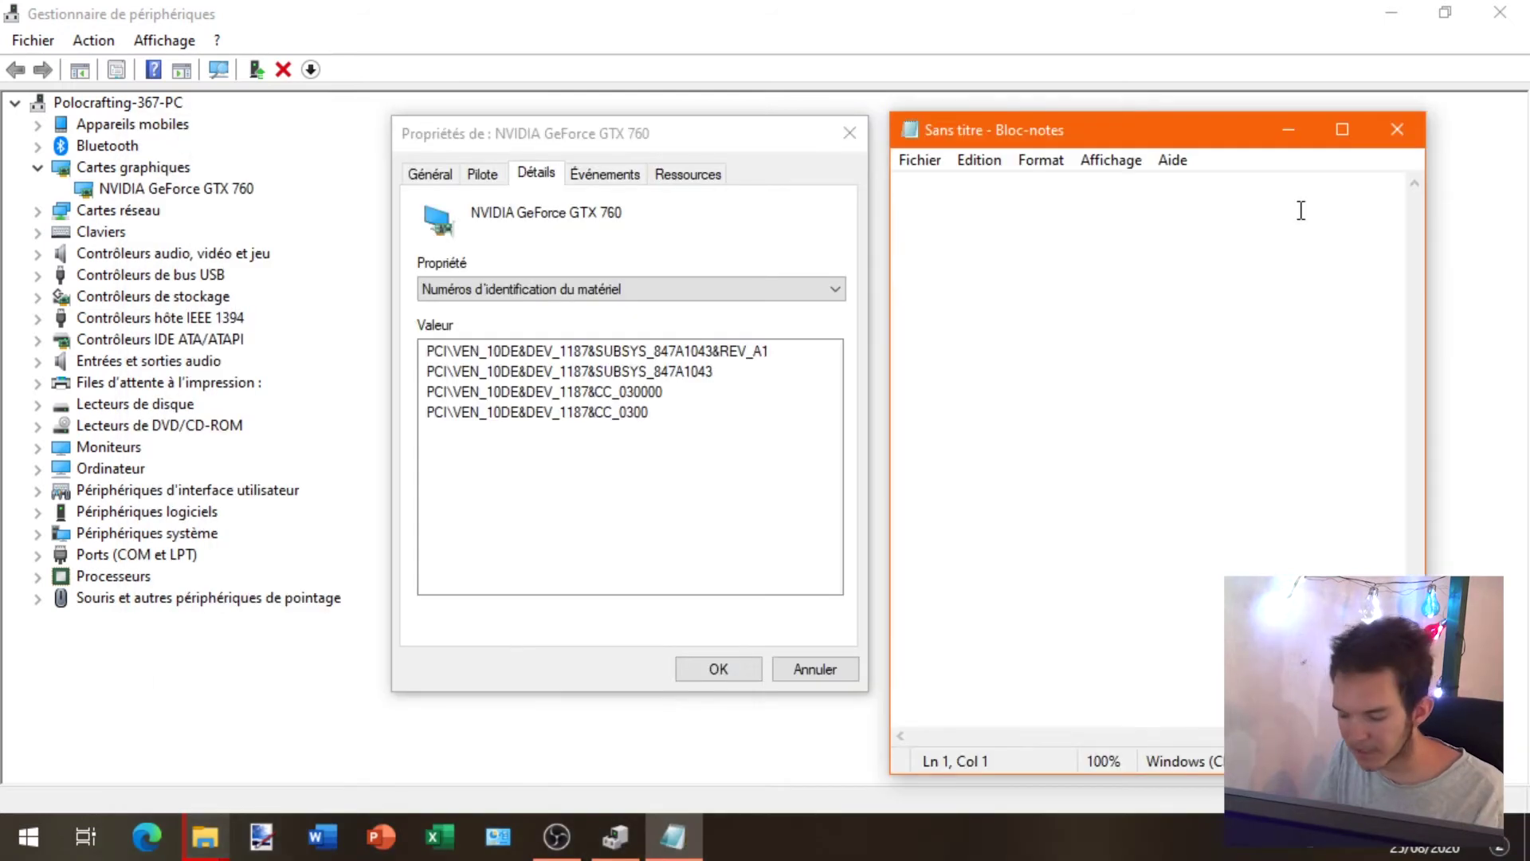
type("graphique")
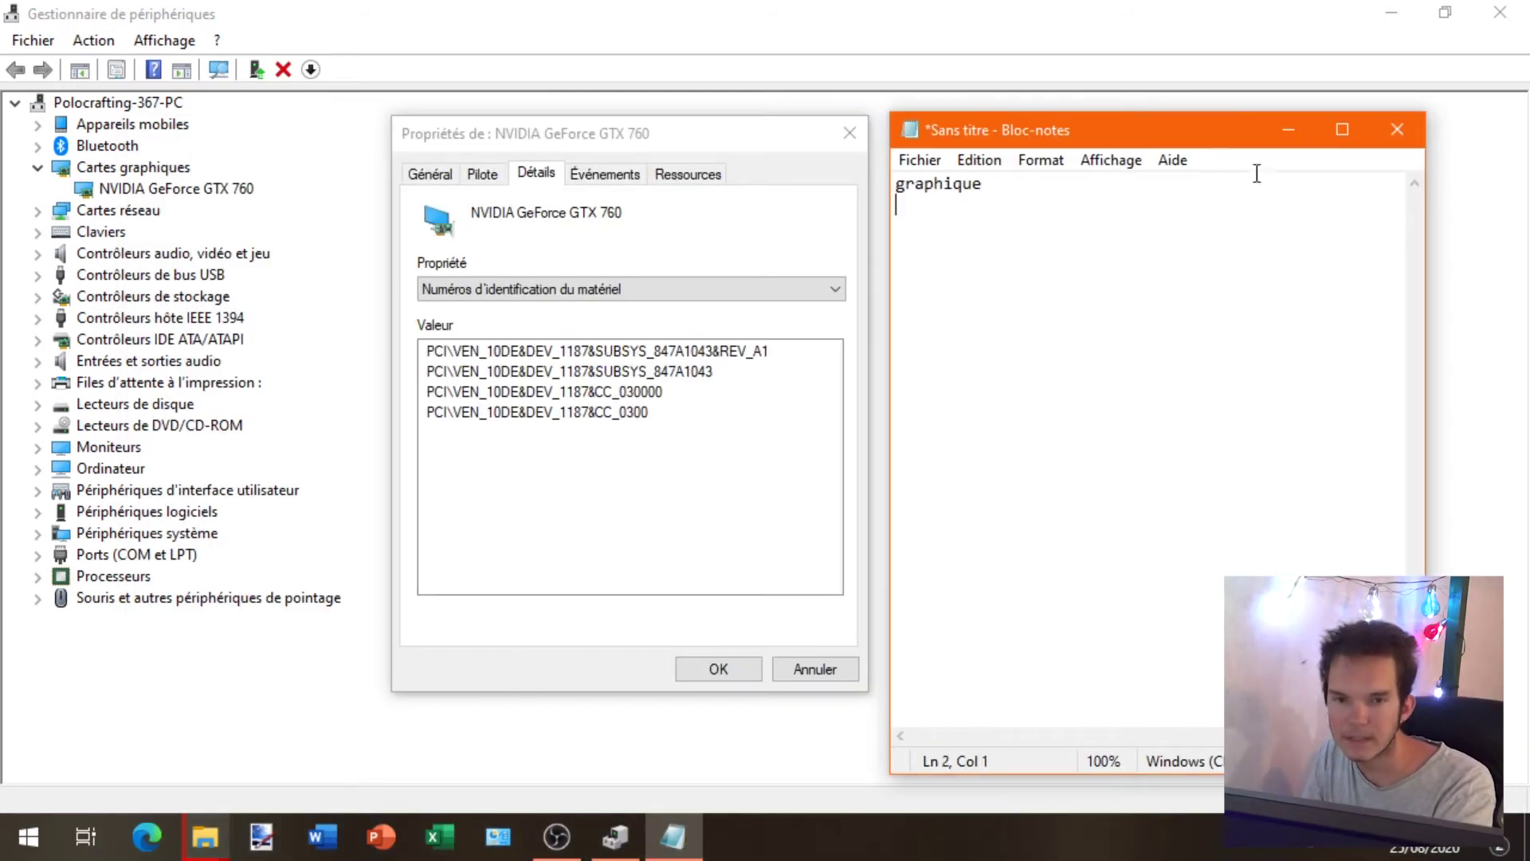
Copy the graphics card's lowest listed hardware ID, PCI\VEN_10DE&DEV_1187&CC_0300, beneath the "graphique" heading in the note.
left_click(562, 415)
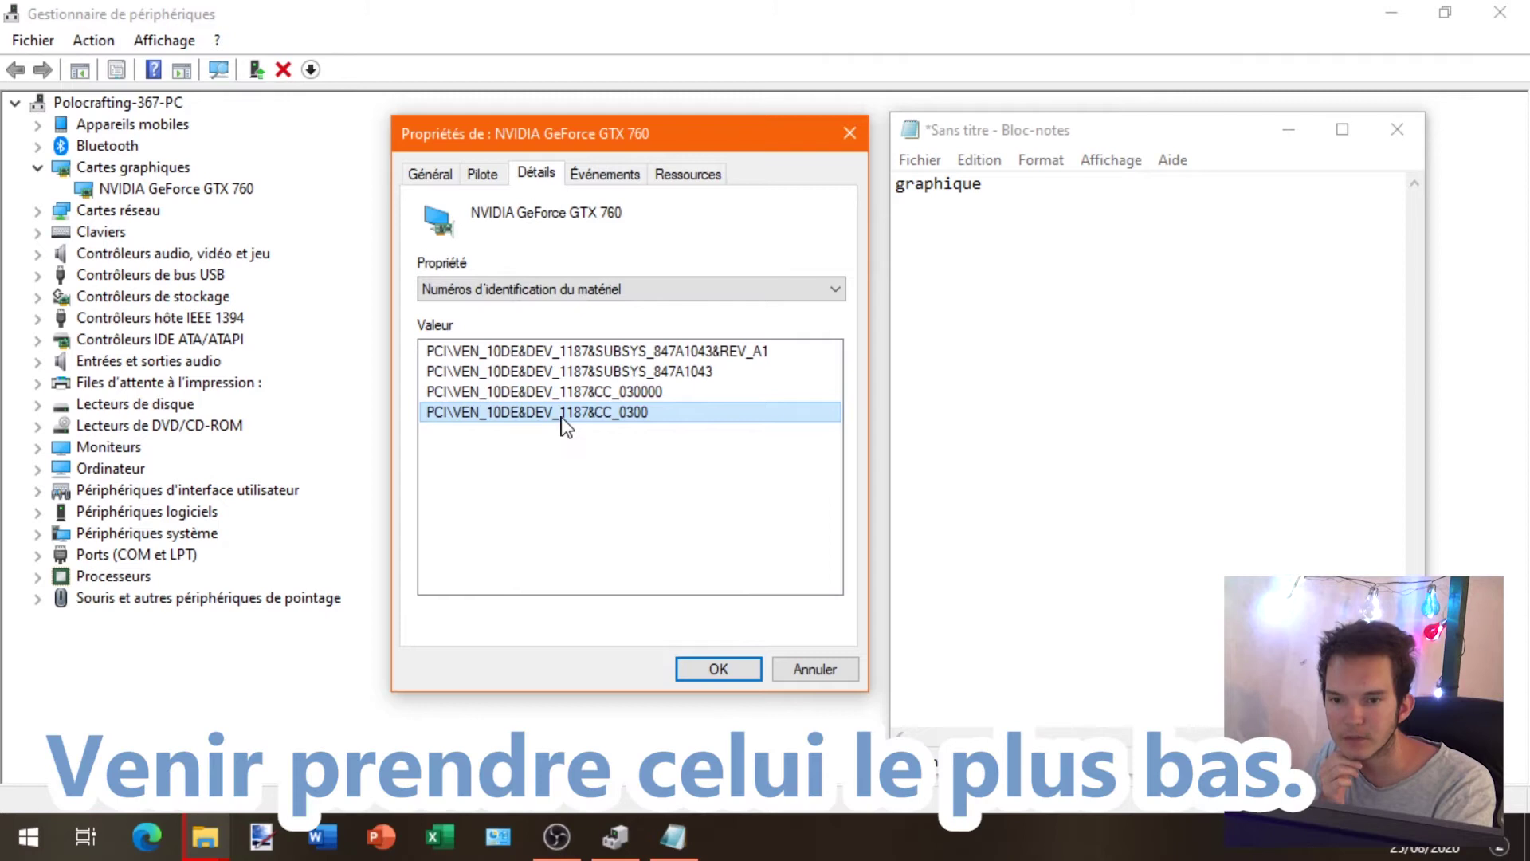
right_click(562, 416)
left_click(601, 433)
left_click(1068, 199)
right_click(1050, 191)
left_click(1079, 300)
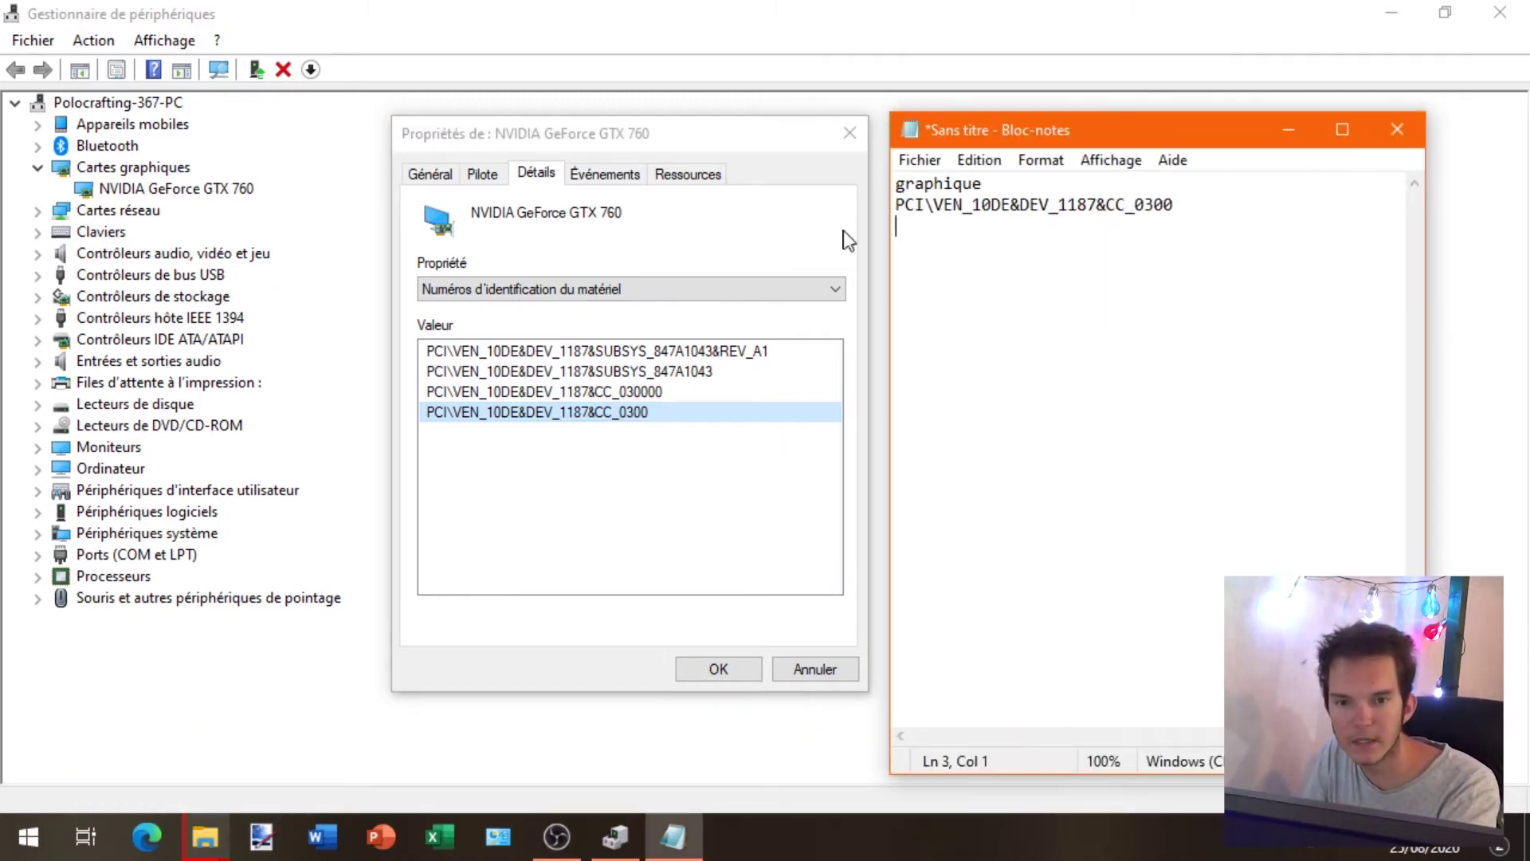
double_click(1107, 205)
left_click(933, 256)
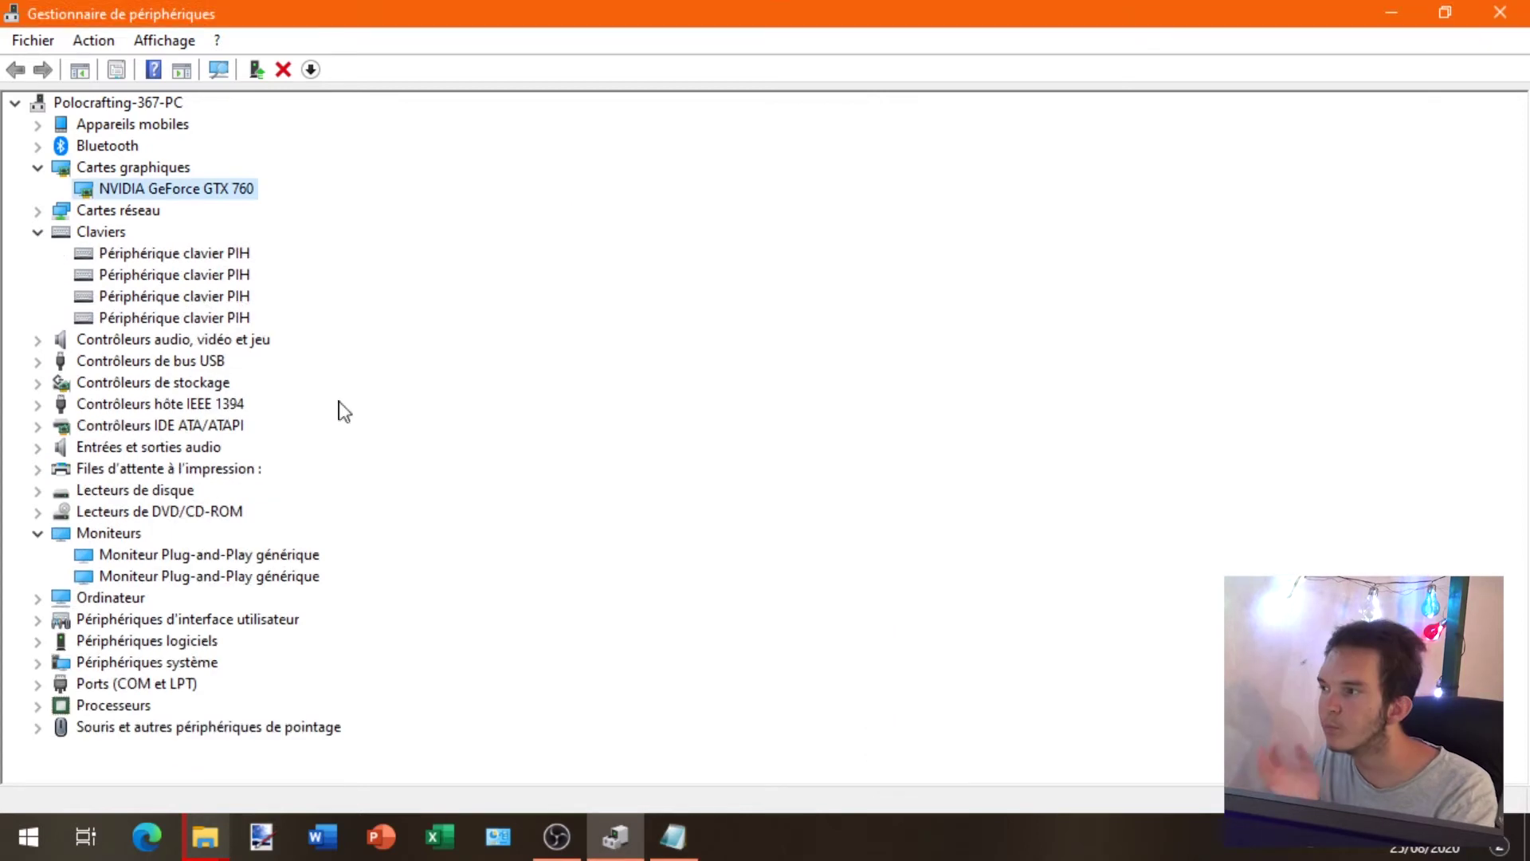
Open the properties of the ASUS Bluetooth device and display its Numéros d'identification du matériel.
left_click(37, 146)
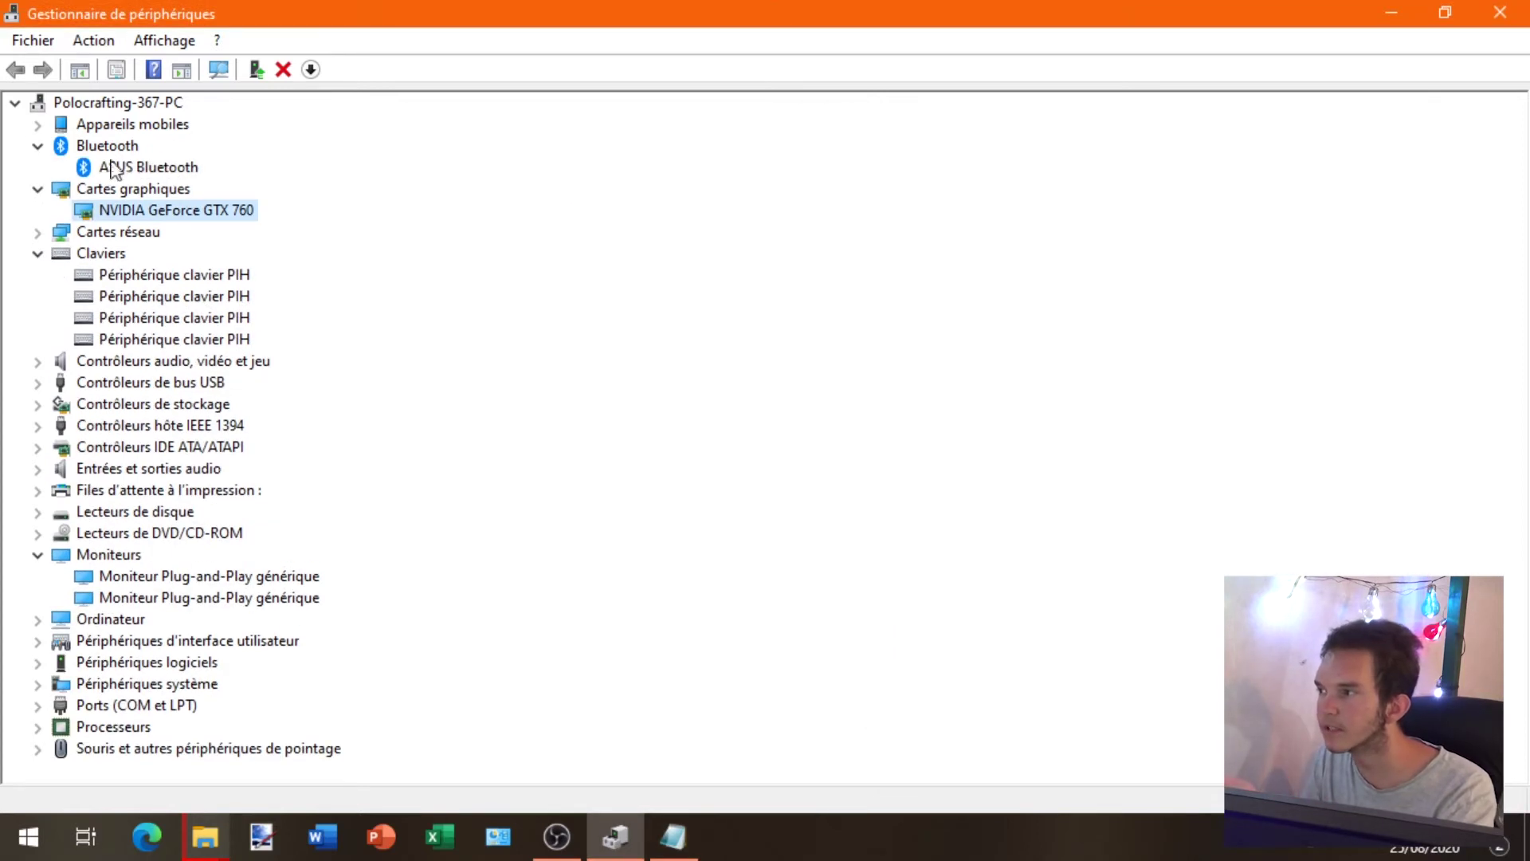
right_click(146, 170)
left_click(295, 302)
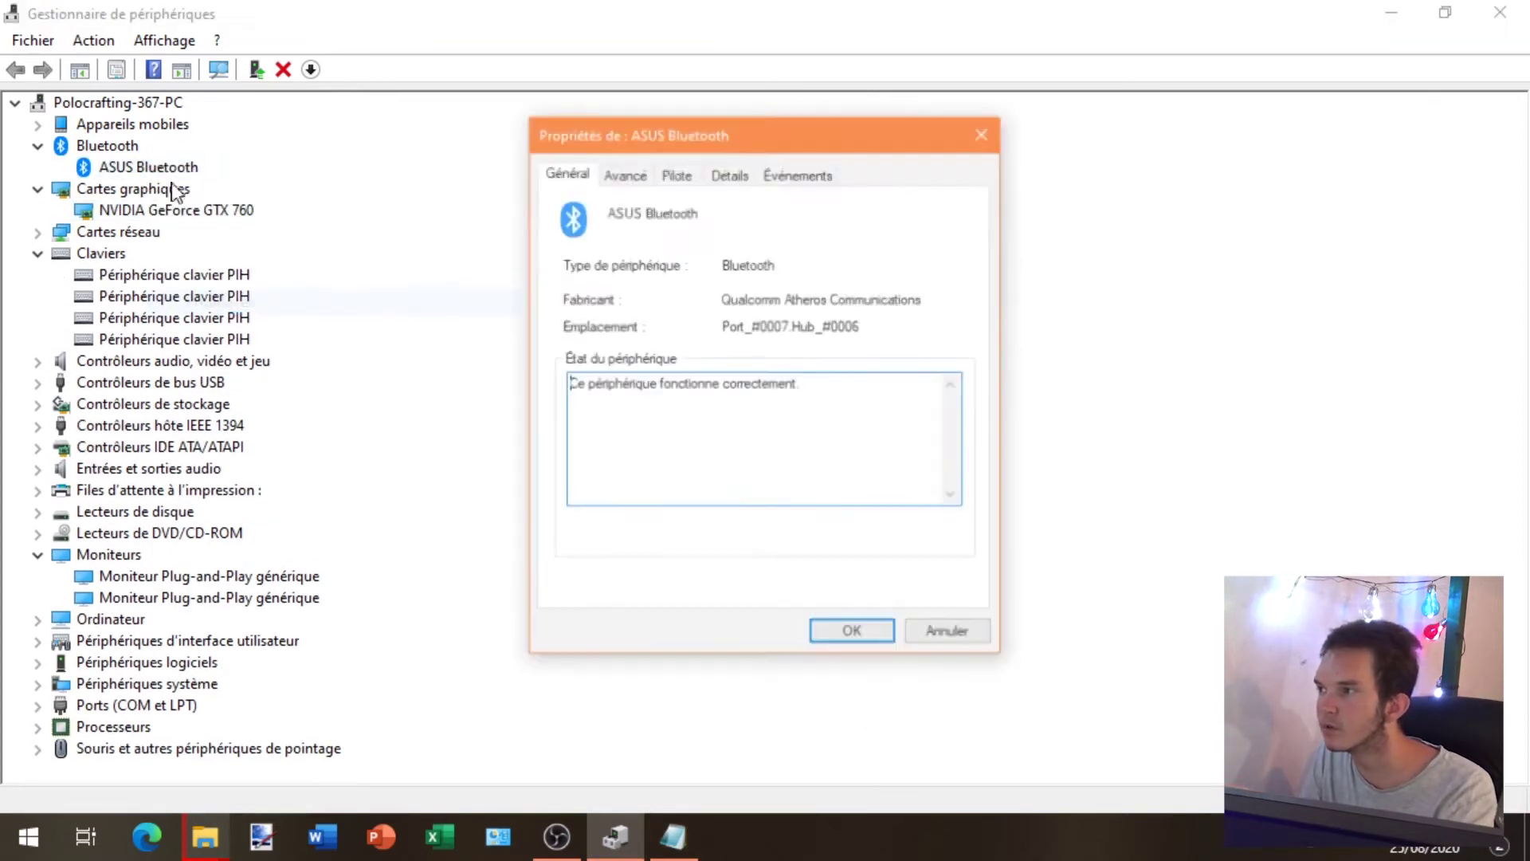
left_click(727, 179)
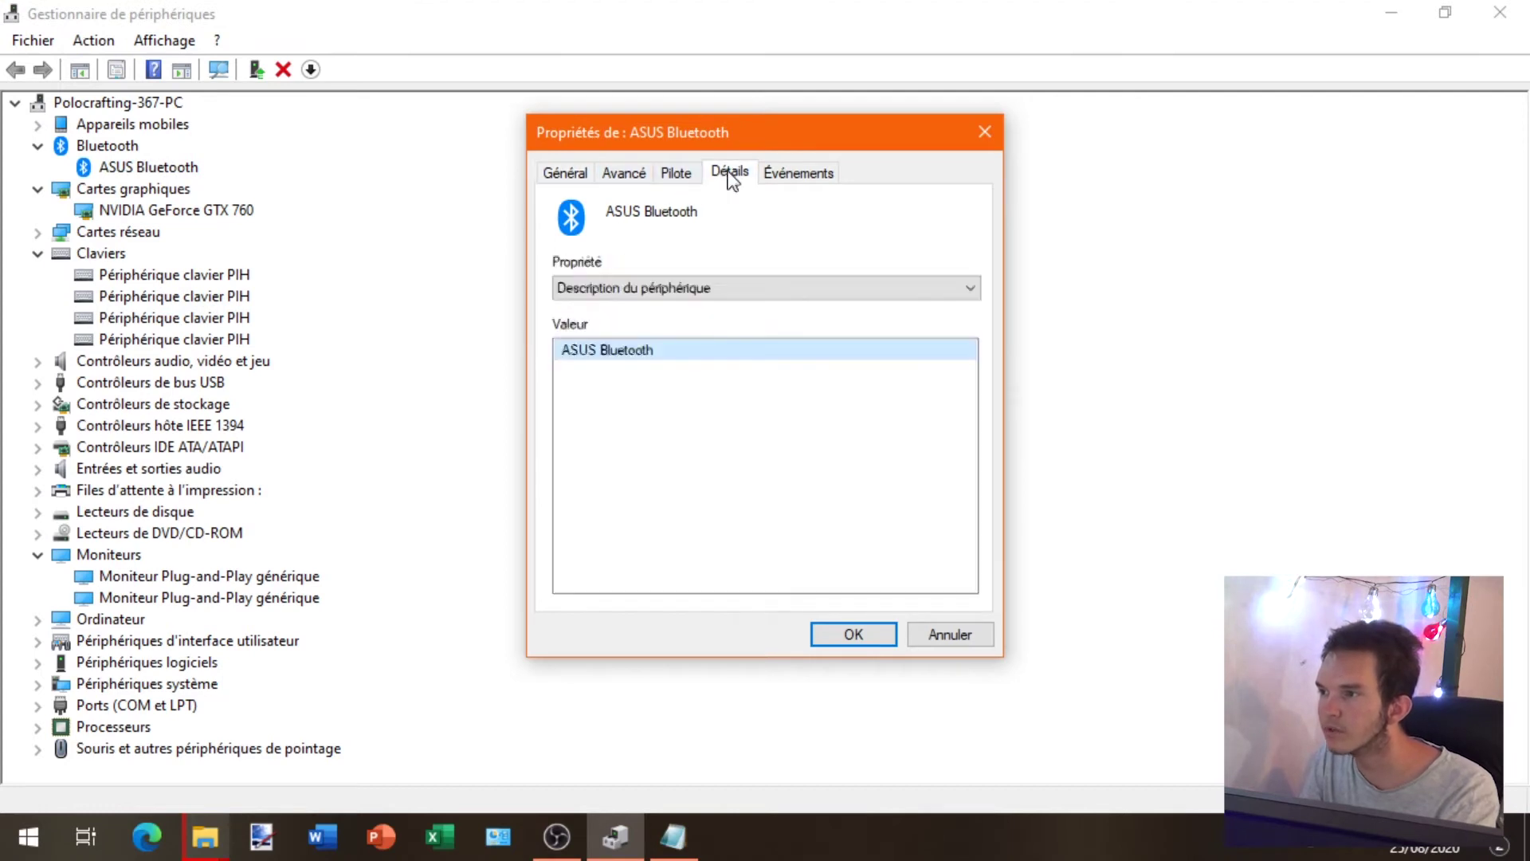
left_click(683, 288)
left_click(575, 341)
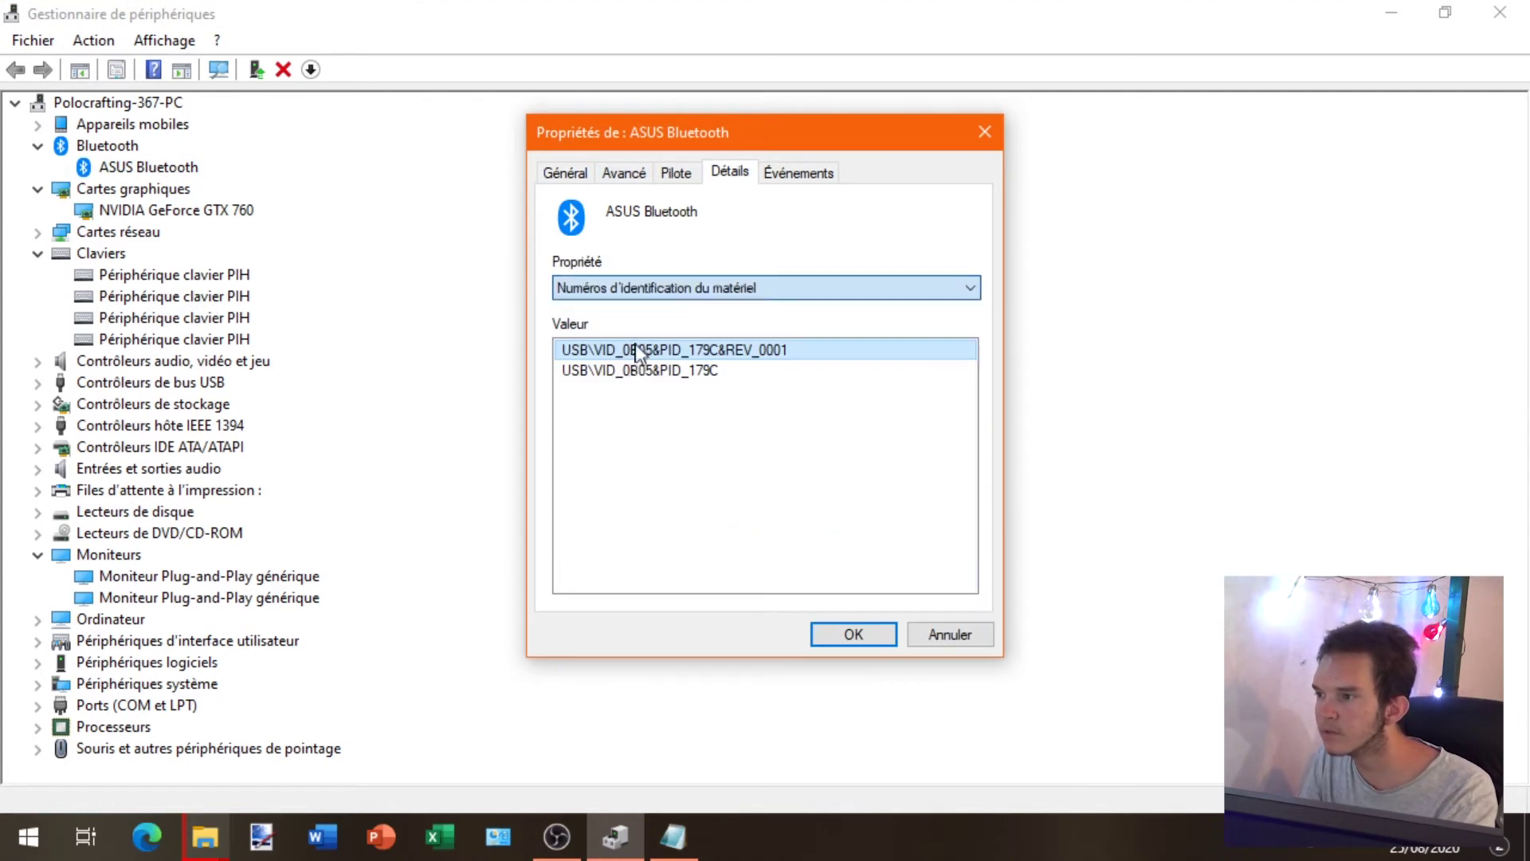
Copy the Bluetooth hardware ID USB\VID_0B05&PID_179C into the note beneath a new "sans fils" heading.
left_click(637, 370)
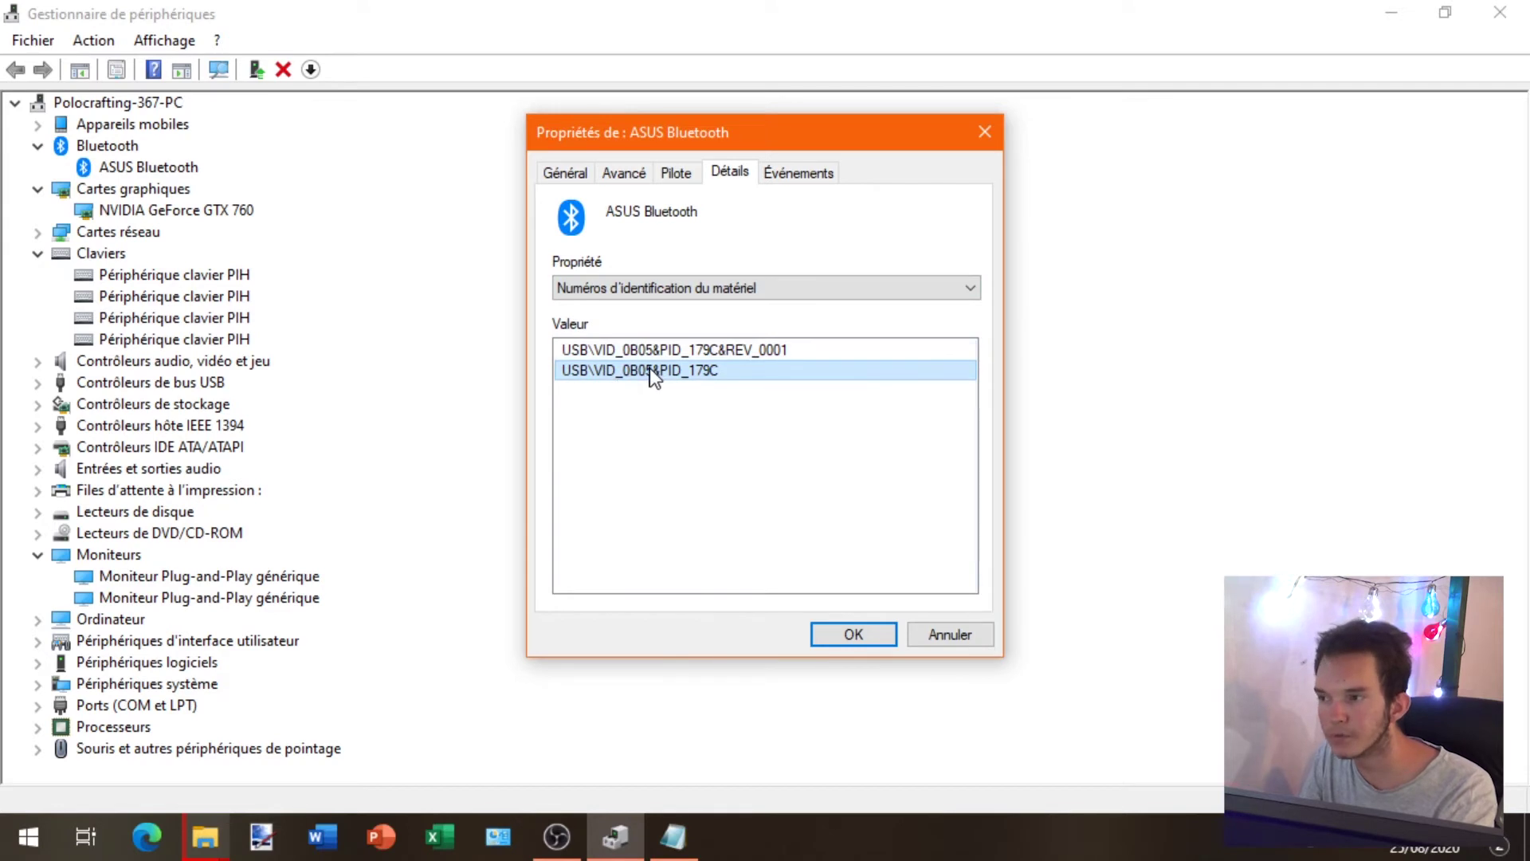
right_click(648, 371)
left_click(685, 387)
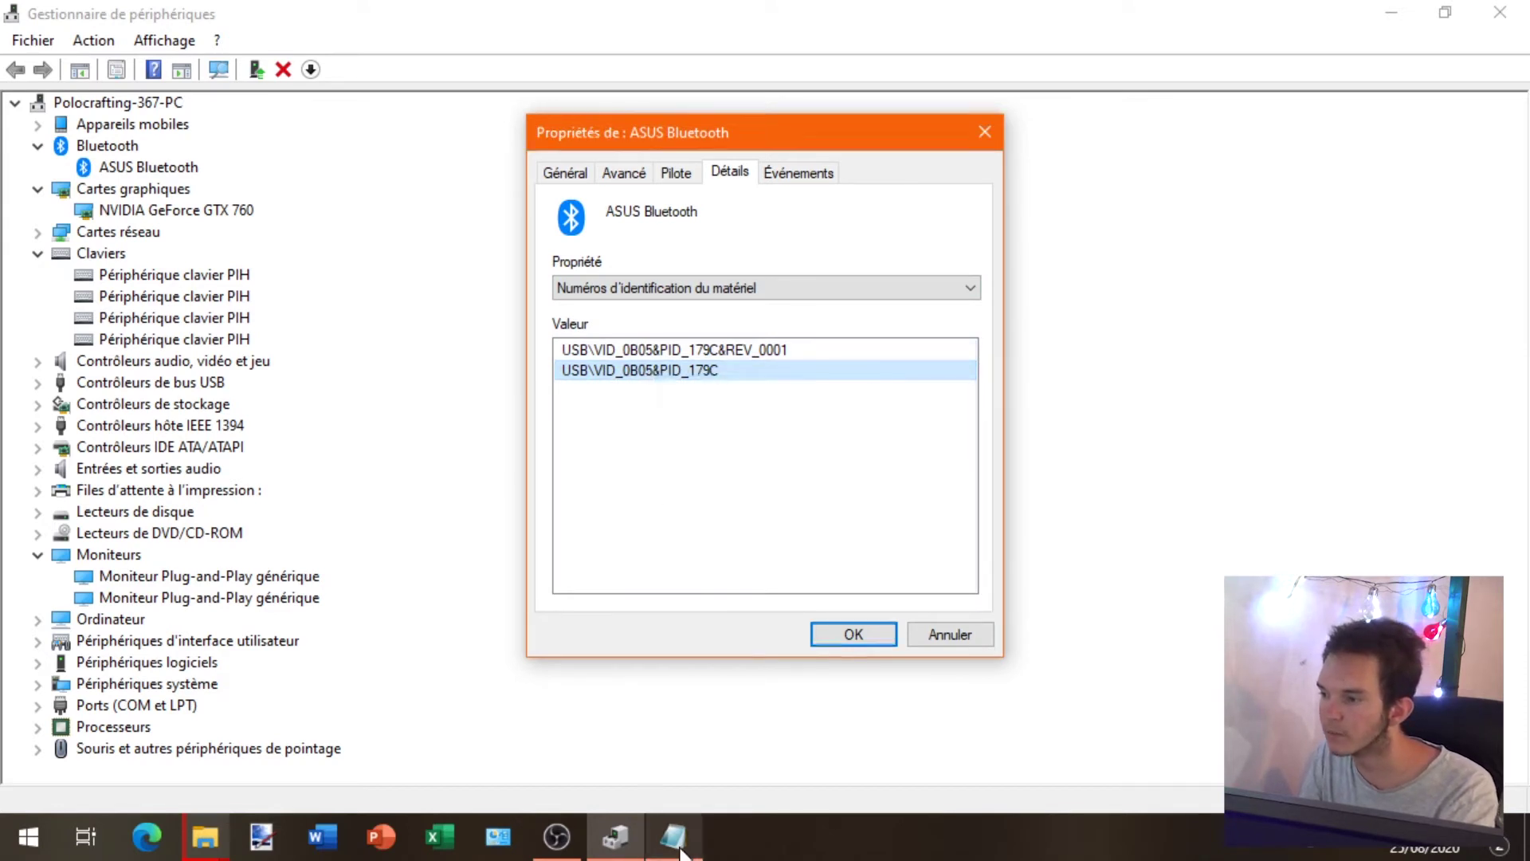
left_click(675, 838)
type("sans fils")
key("Return")
type("USB\\VID_0B05&PID_179C")
key("Return")
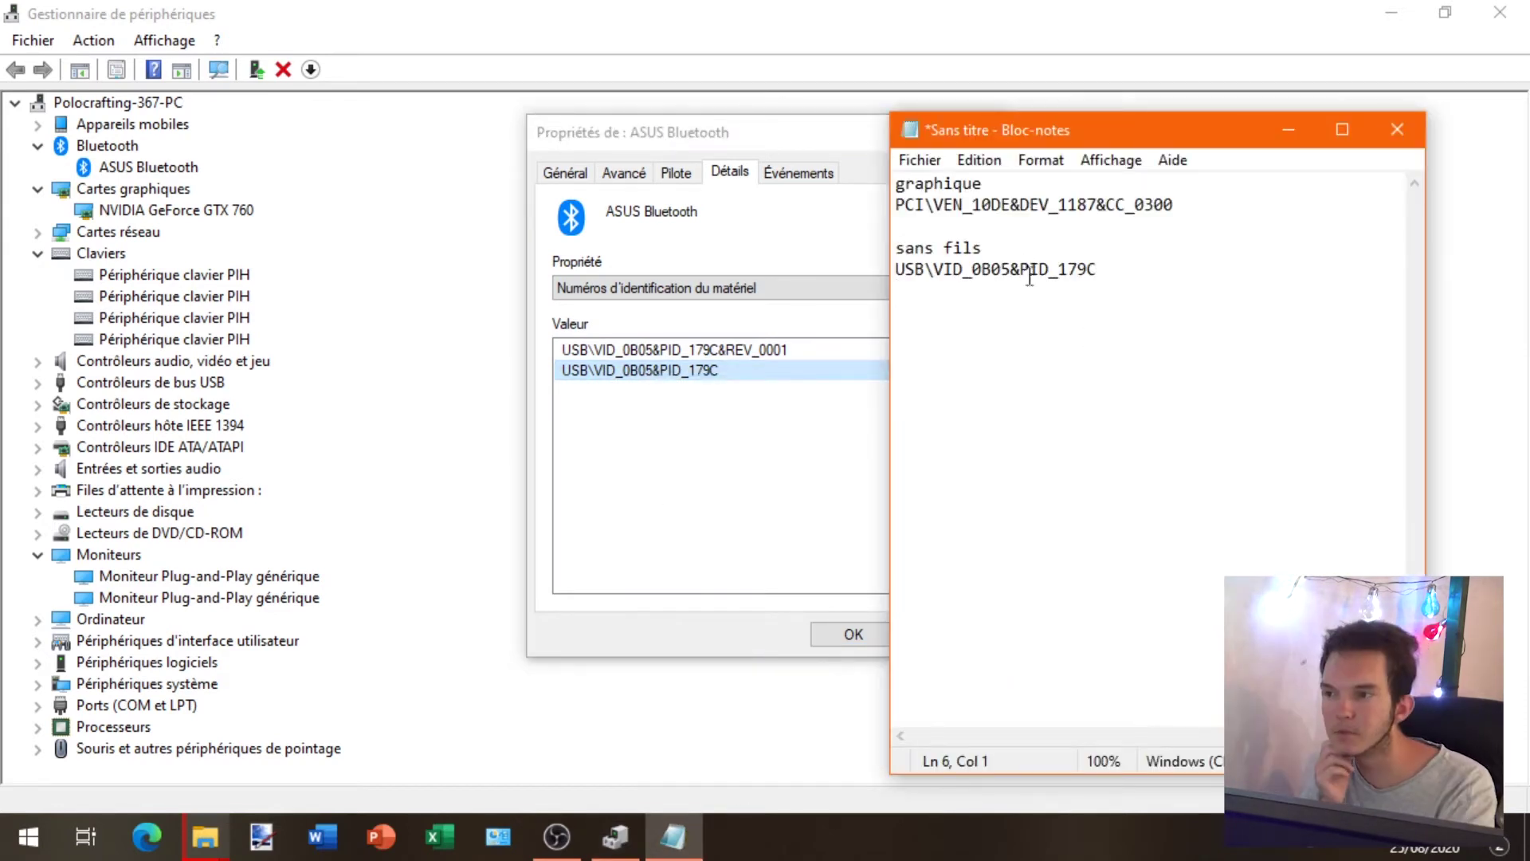
Copy the graphics card ID PCI\VEN_10DE&DEV_1187&CC_0300 from the note and search for it on the web in Edge.
left_click_drag(1175, 205, 876, 216)
right_click(912, 209)
left_click(936, 280)
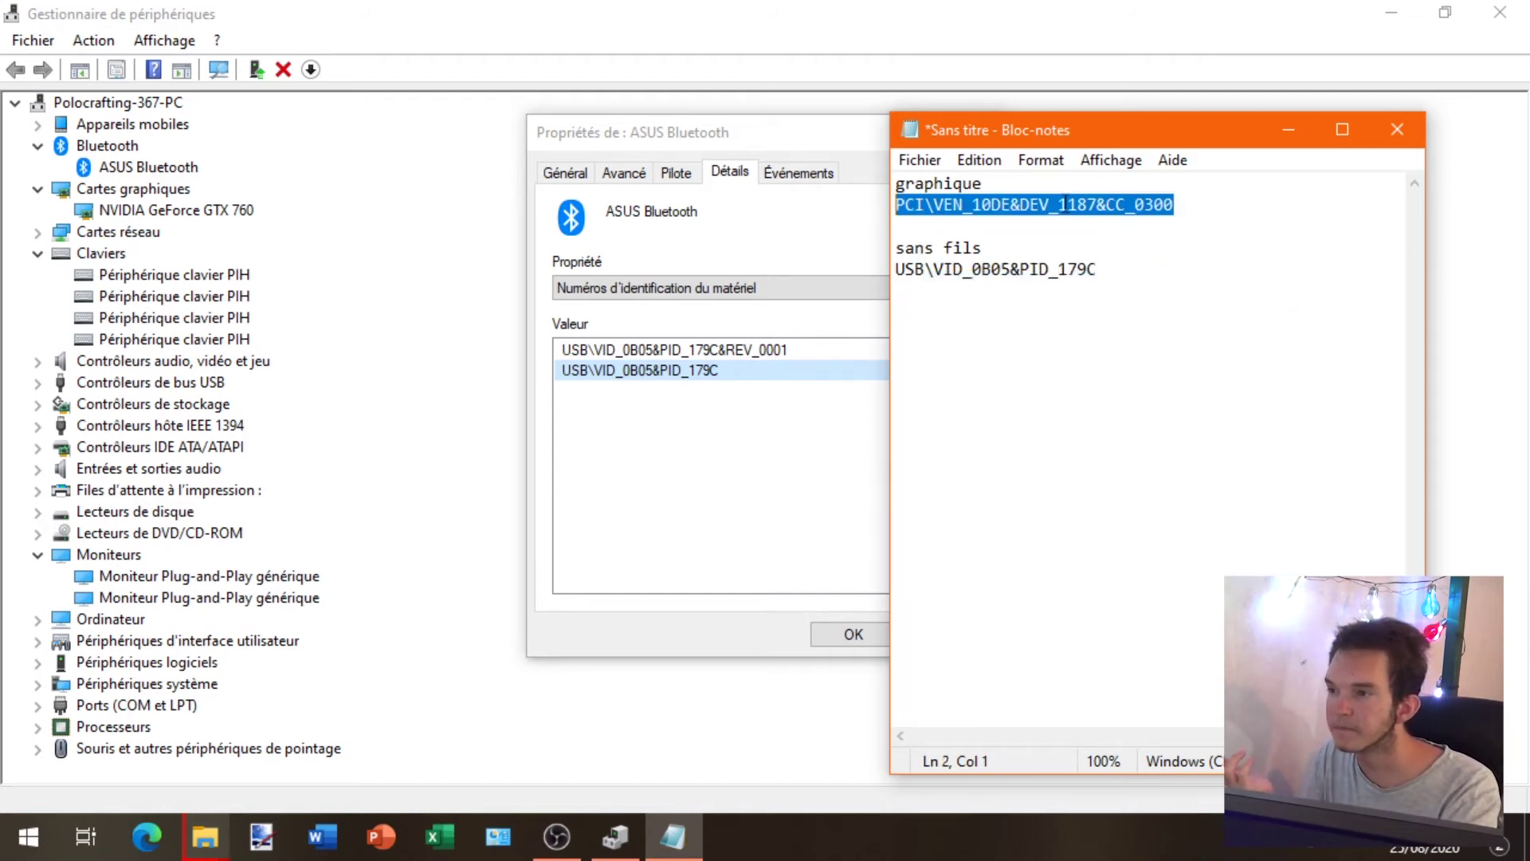
left_click(147, 836)
right_click(305, 73)
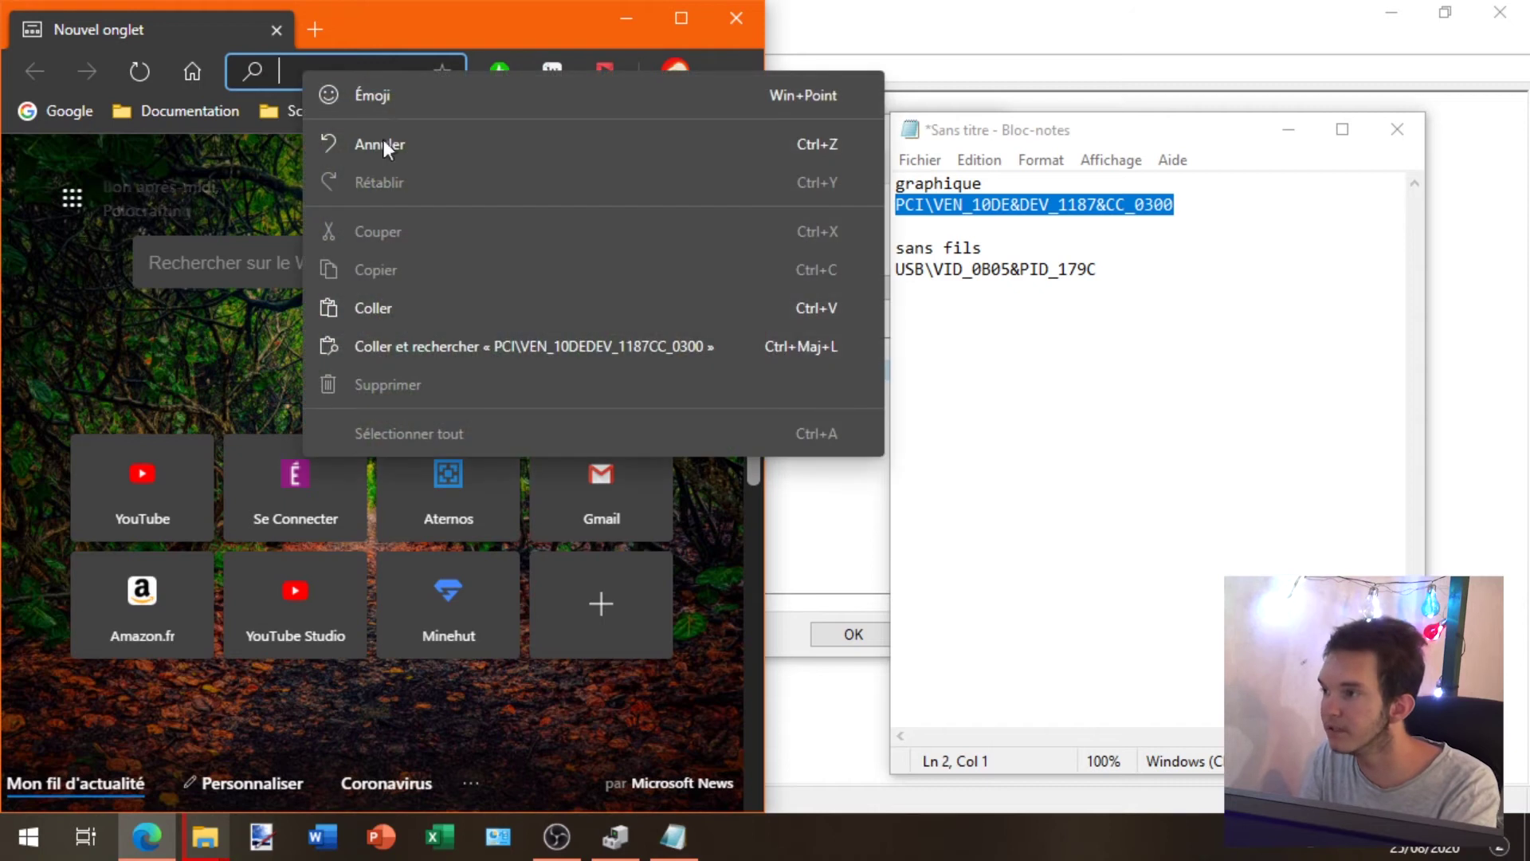
left_click(371, 312)
left_click(448, 99)
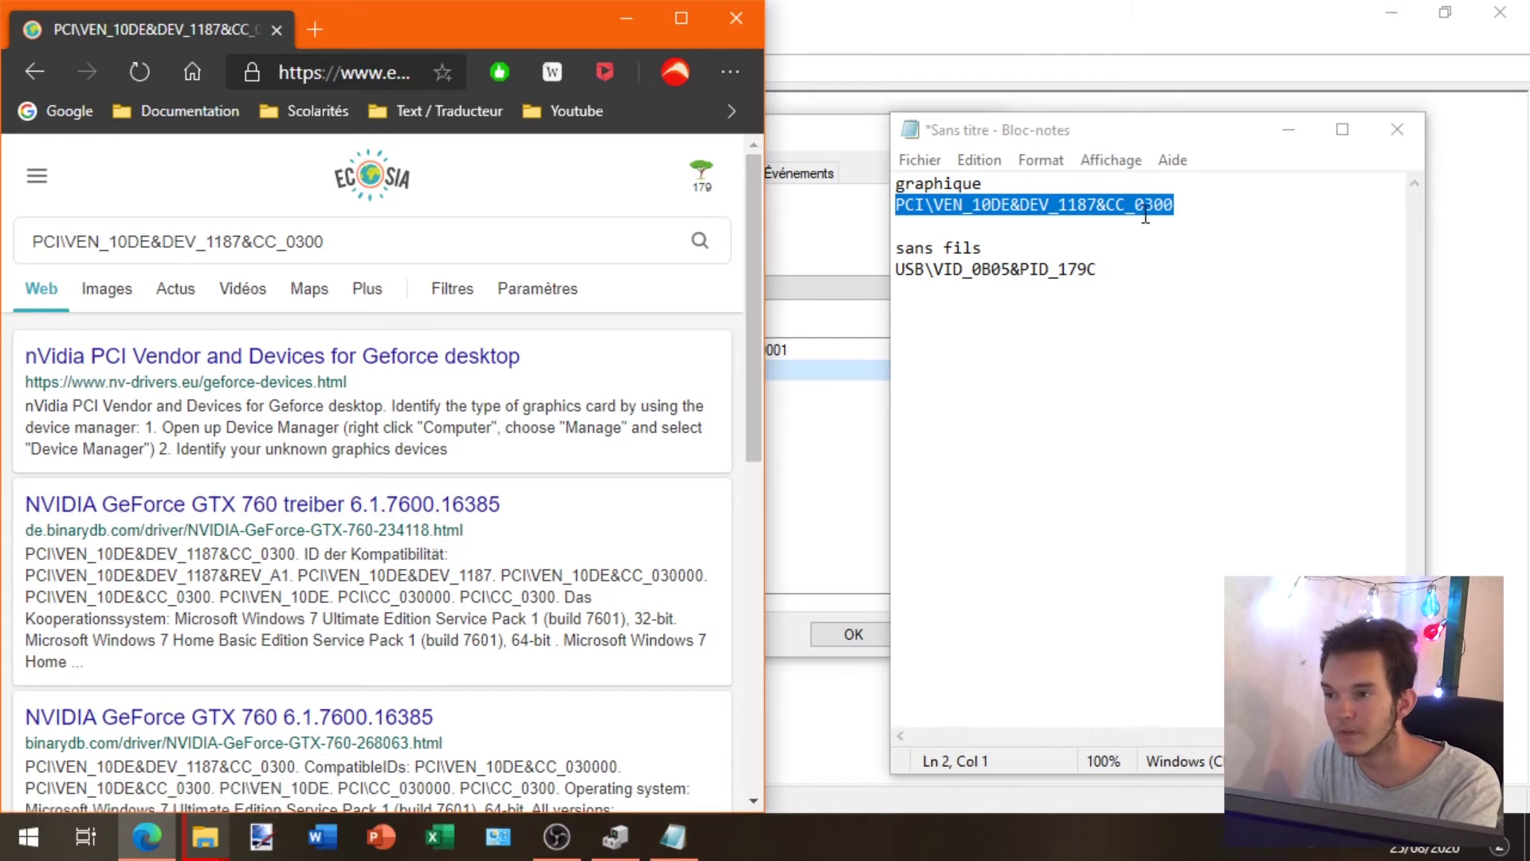
Look through the web results for the graphics card ID and open the DriverPack Solution site.
scroll(209, 604, "down", 12)
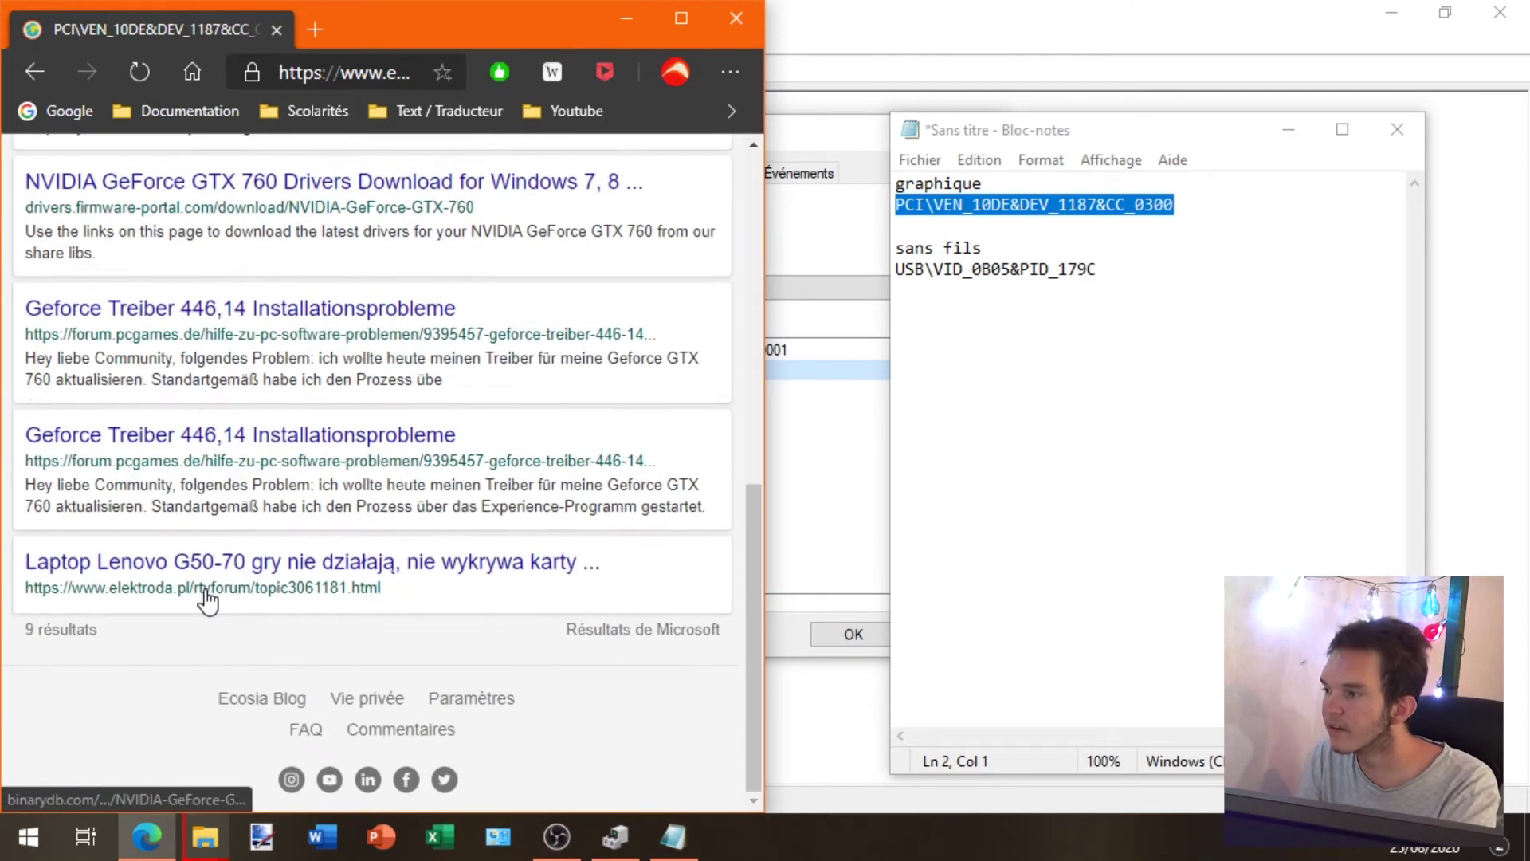
scroll(209, 604, "up", 12)
left_click(319, 355)
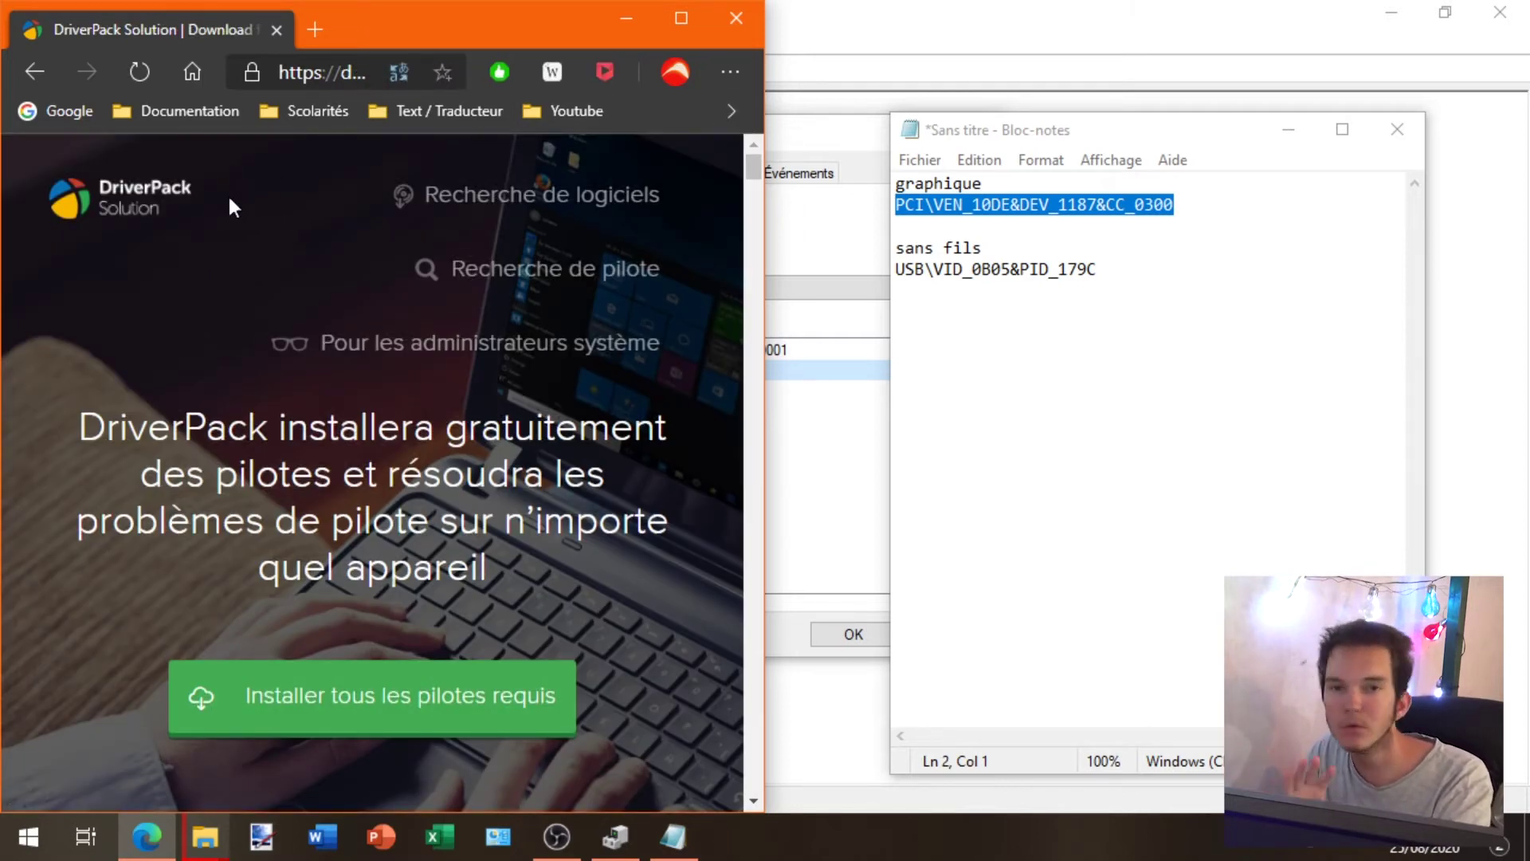
scroll(341, 435, "down", 4)
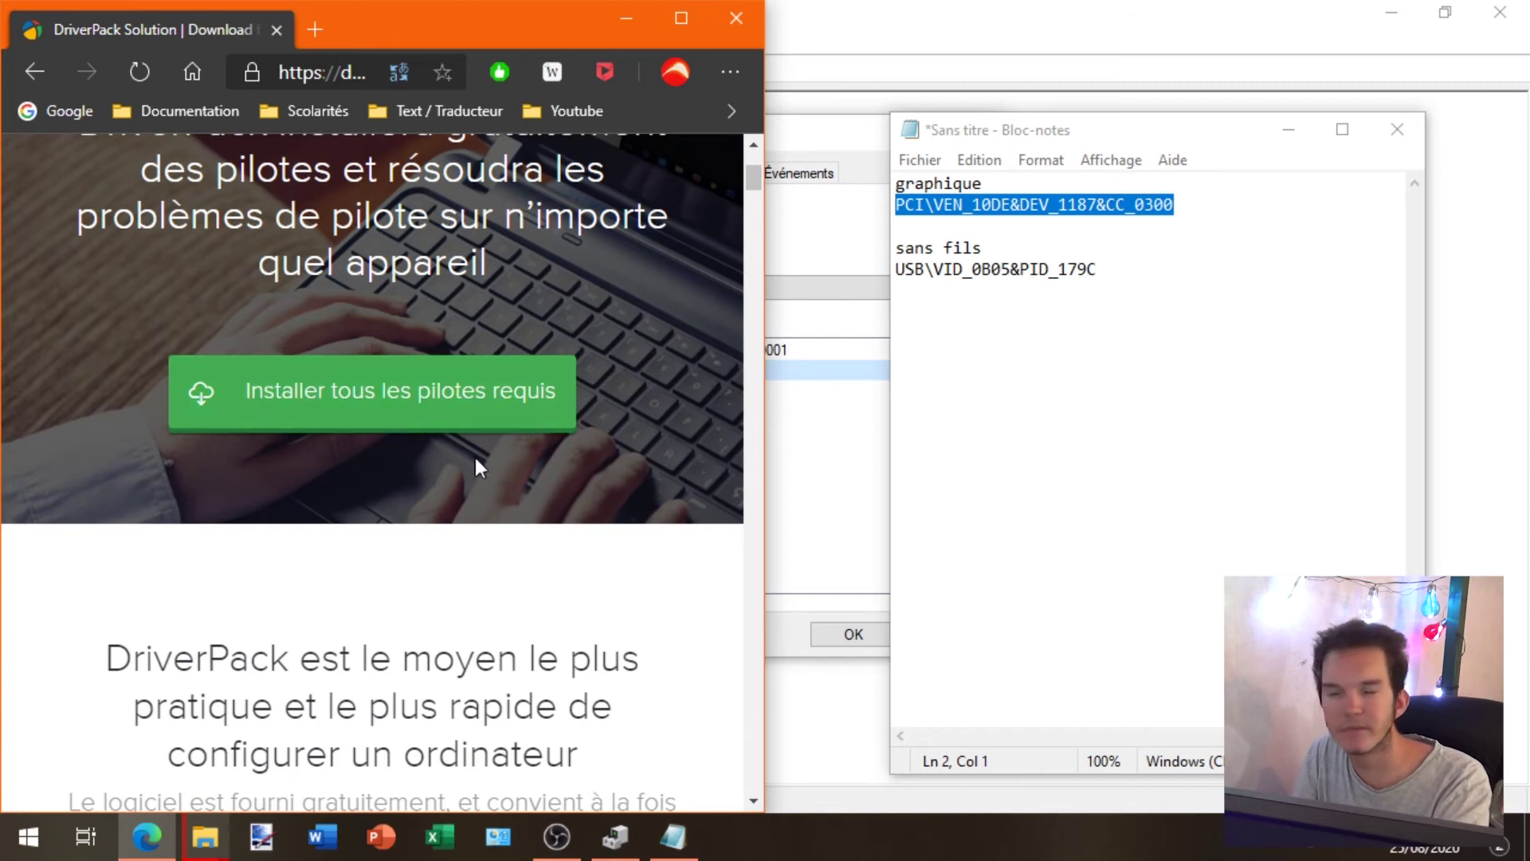
scroll(472, 452, "up", 4)
Search DriverPack's driver finder for the copied graphics card hardware ID and open the matching driver page.
left_click(506, 293)
key("alt+Left")
left_click(458, 275)
left_click(195, 527)
right_click(196, 528)
left_click(260, 478)
left_click(603, 618)
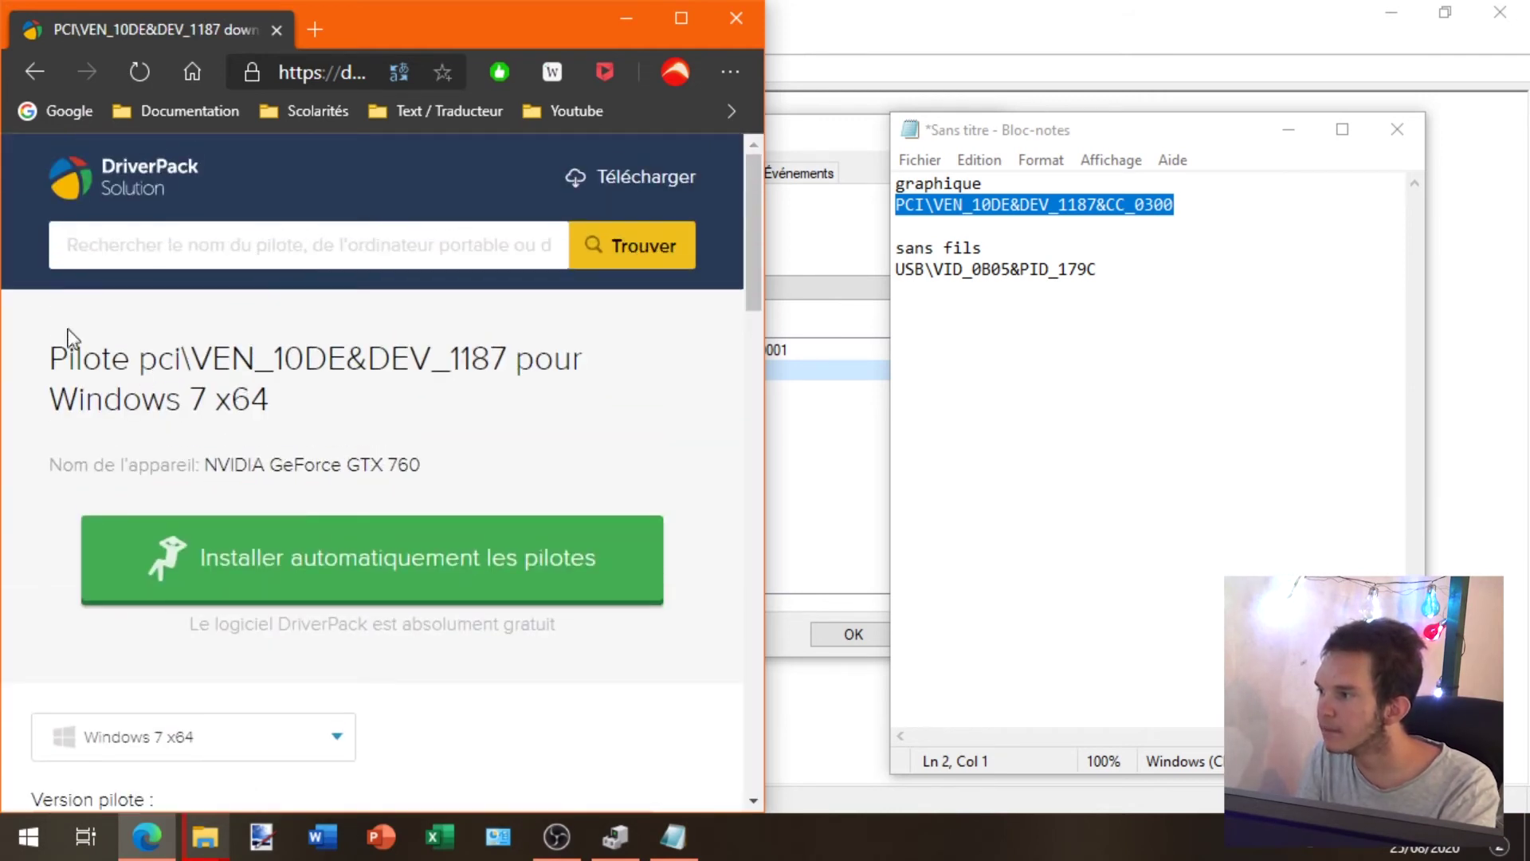
Set the operating system on the graphics card's driver page to Windows 10 x64.
left_click_drag(77, 358, 380, 427)
scroll(379, 427, "down", 1)
scroll(380, 430, "down", 3)
left_click(227, 435)
scroll(239, 526, "down", 3)
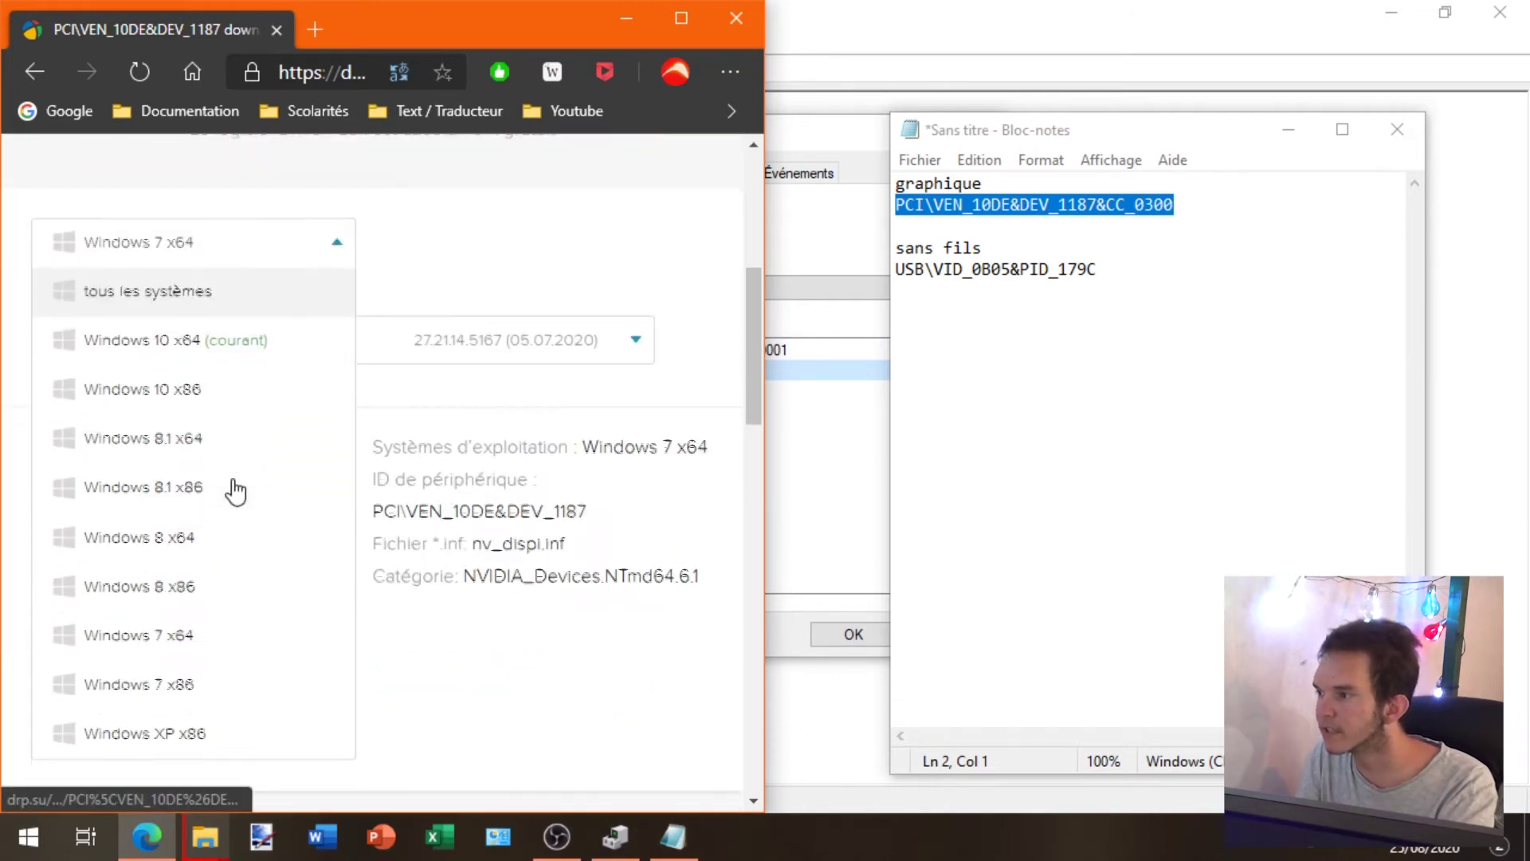
left_click(96, 450)
scroll(86, 444, "up", 3)
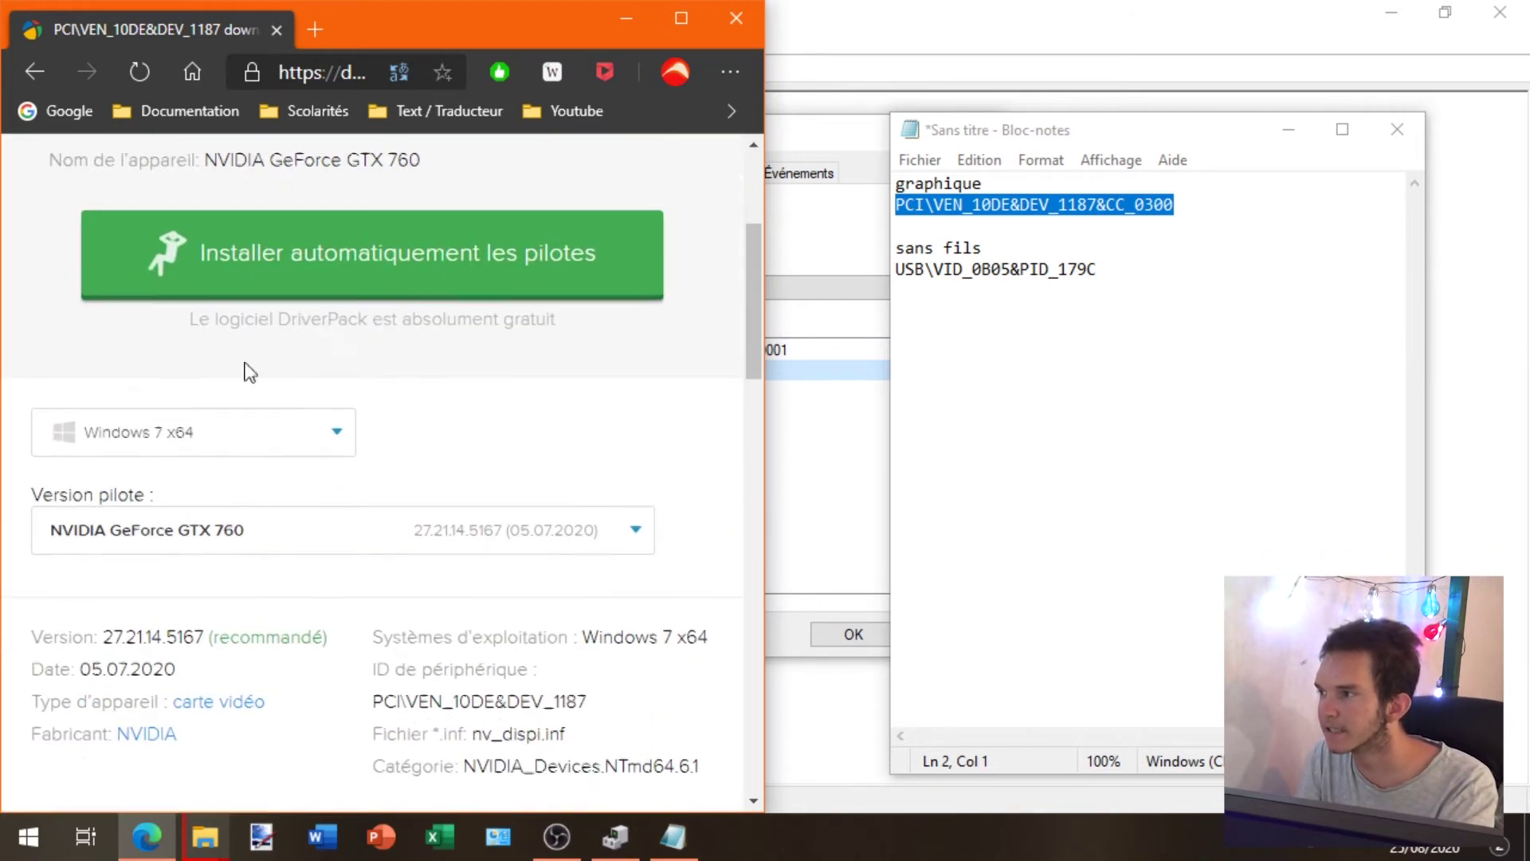
left_click(86, 444)
scroll(143, 382, "down", 3)
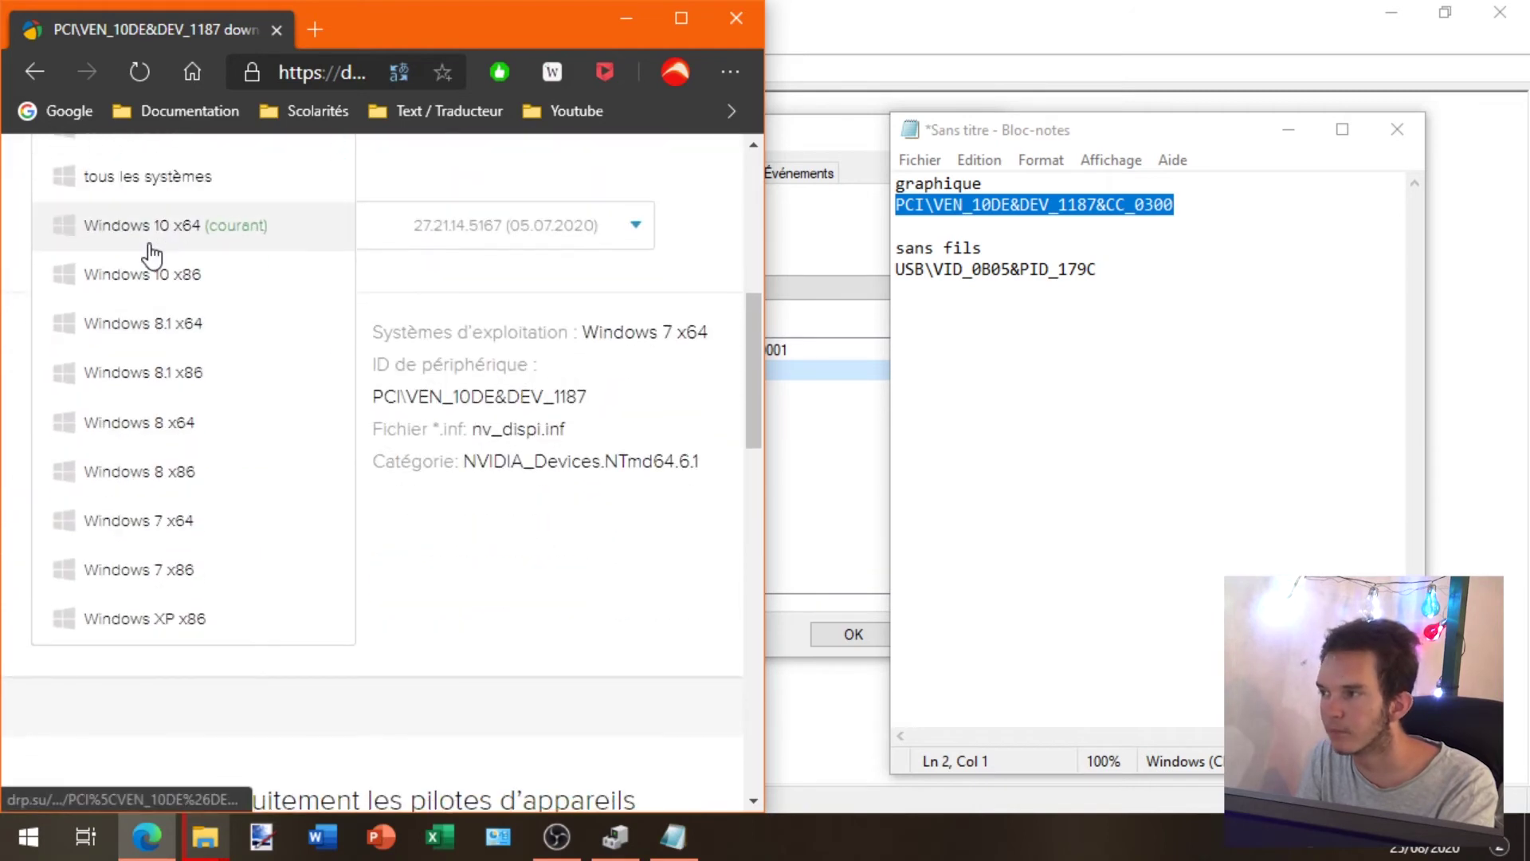
left_click(153, 232)
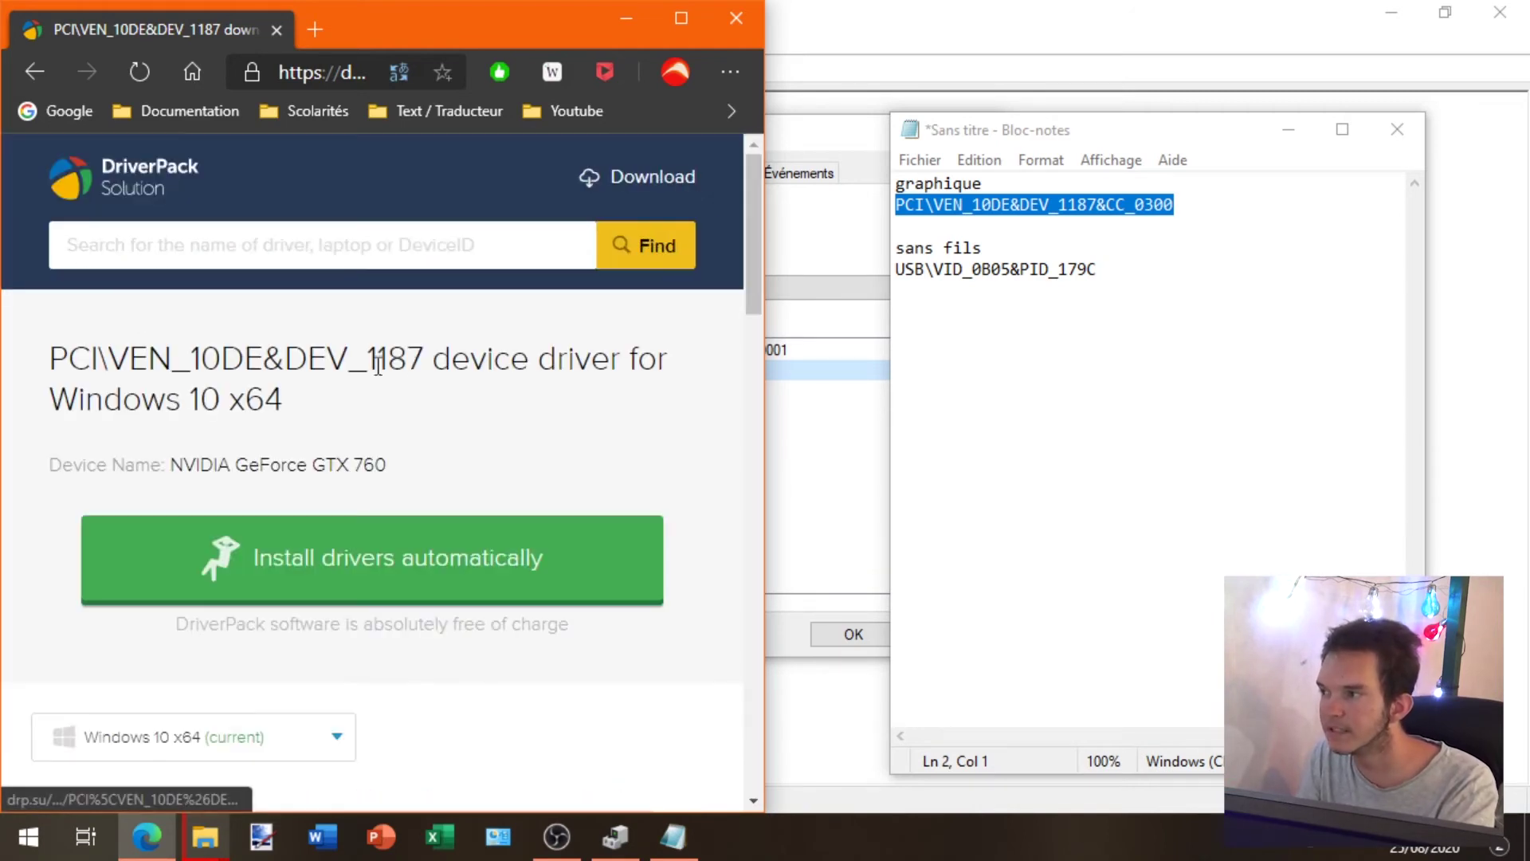
Review the NVIDIA GeForce GTX 760 driver versions and download version 27.21.14.5167 as a ZIP.
scroll(468, 407, "down", 5)
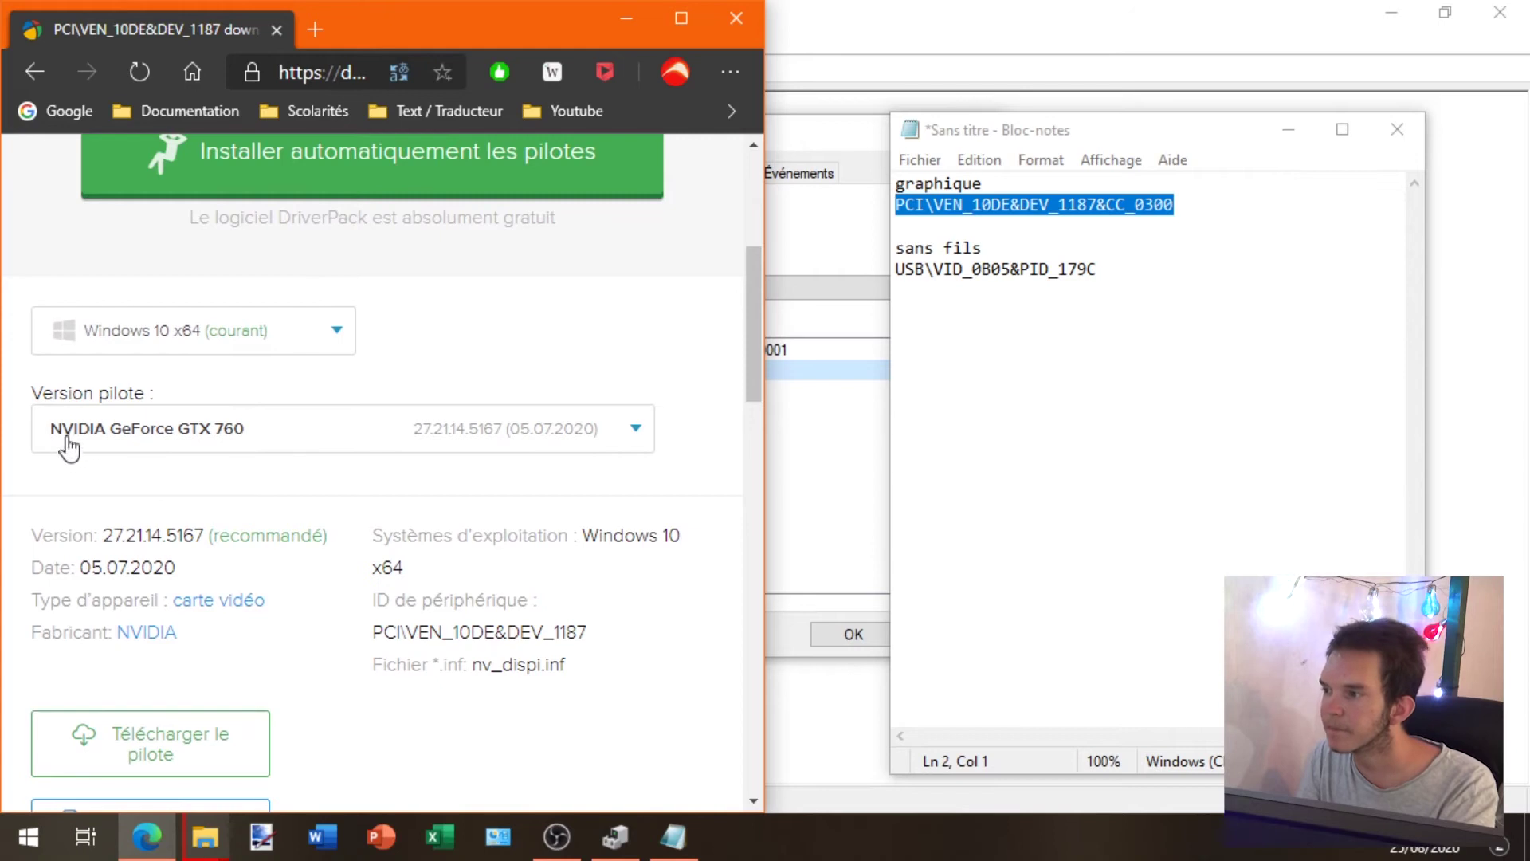
left_click(96, 434)
scroll(356, 463, "down", 15)
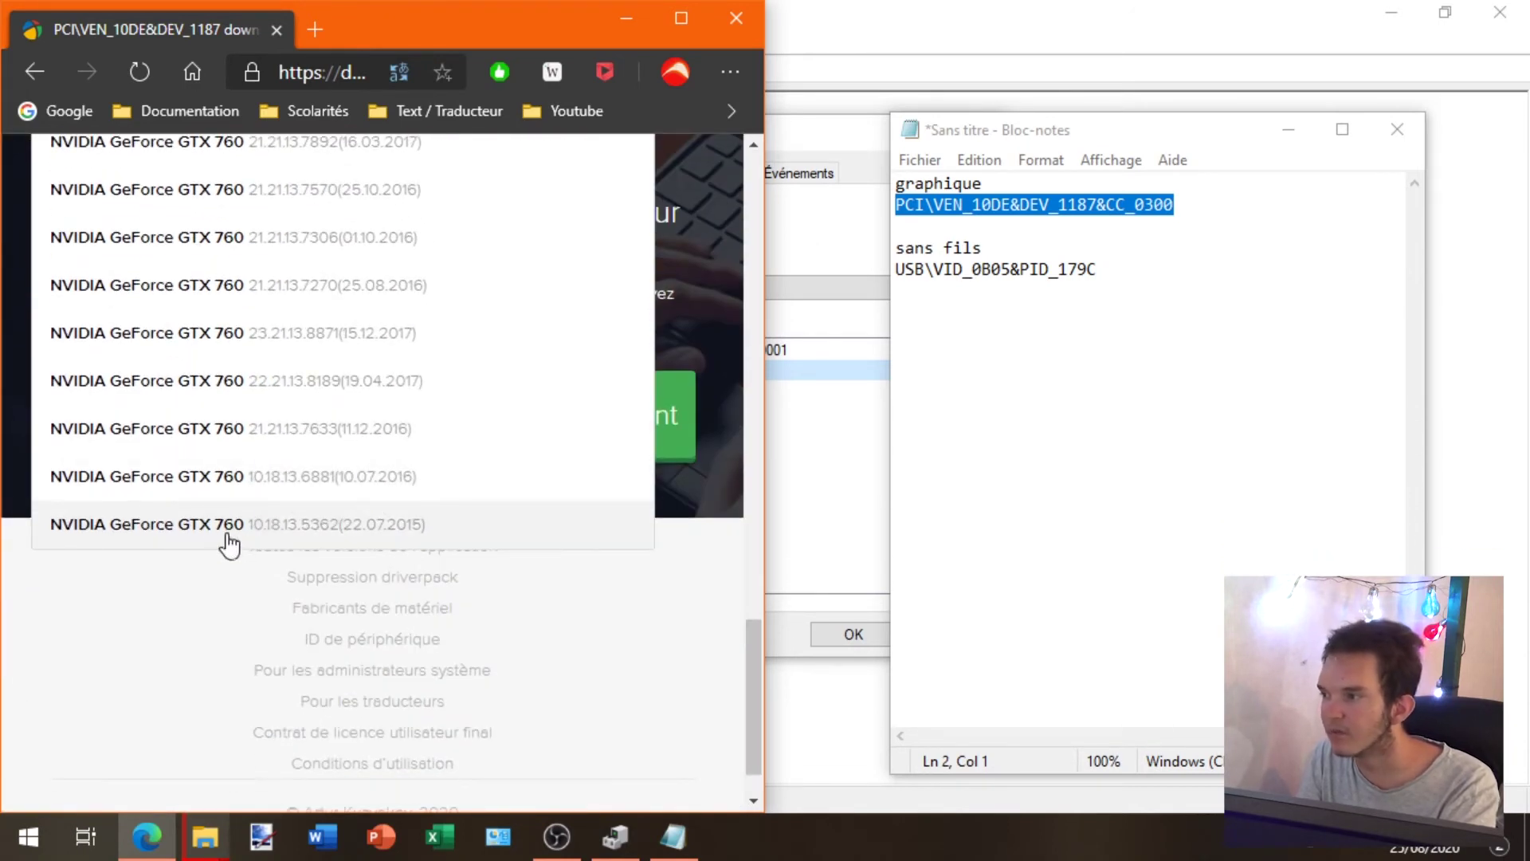
scroll(404, 523, "up", 15)
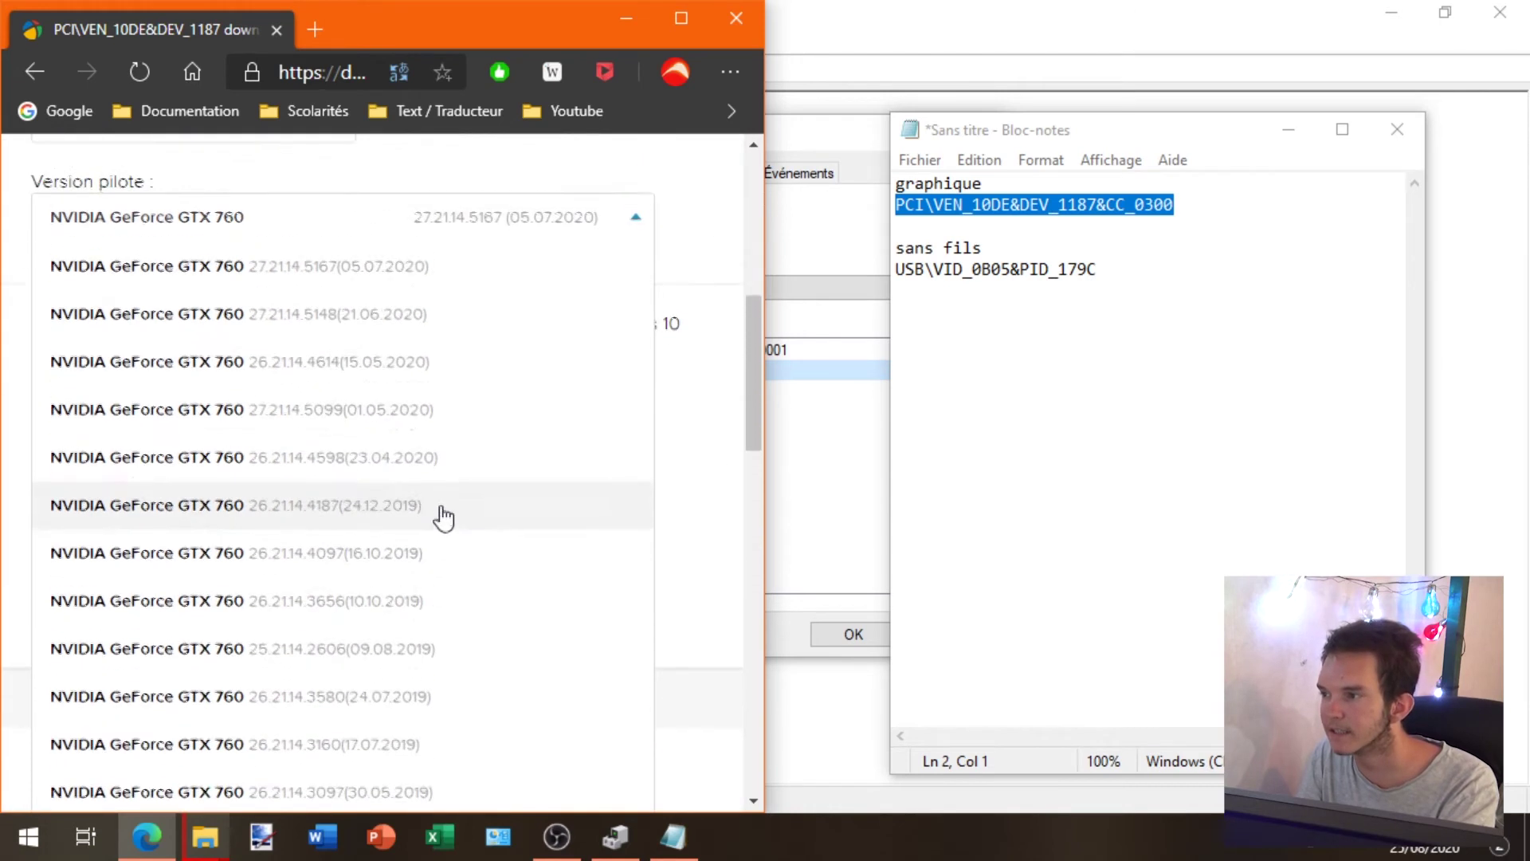
left_click(448, 342)
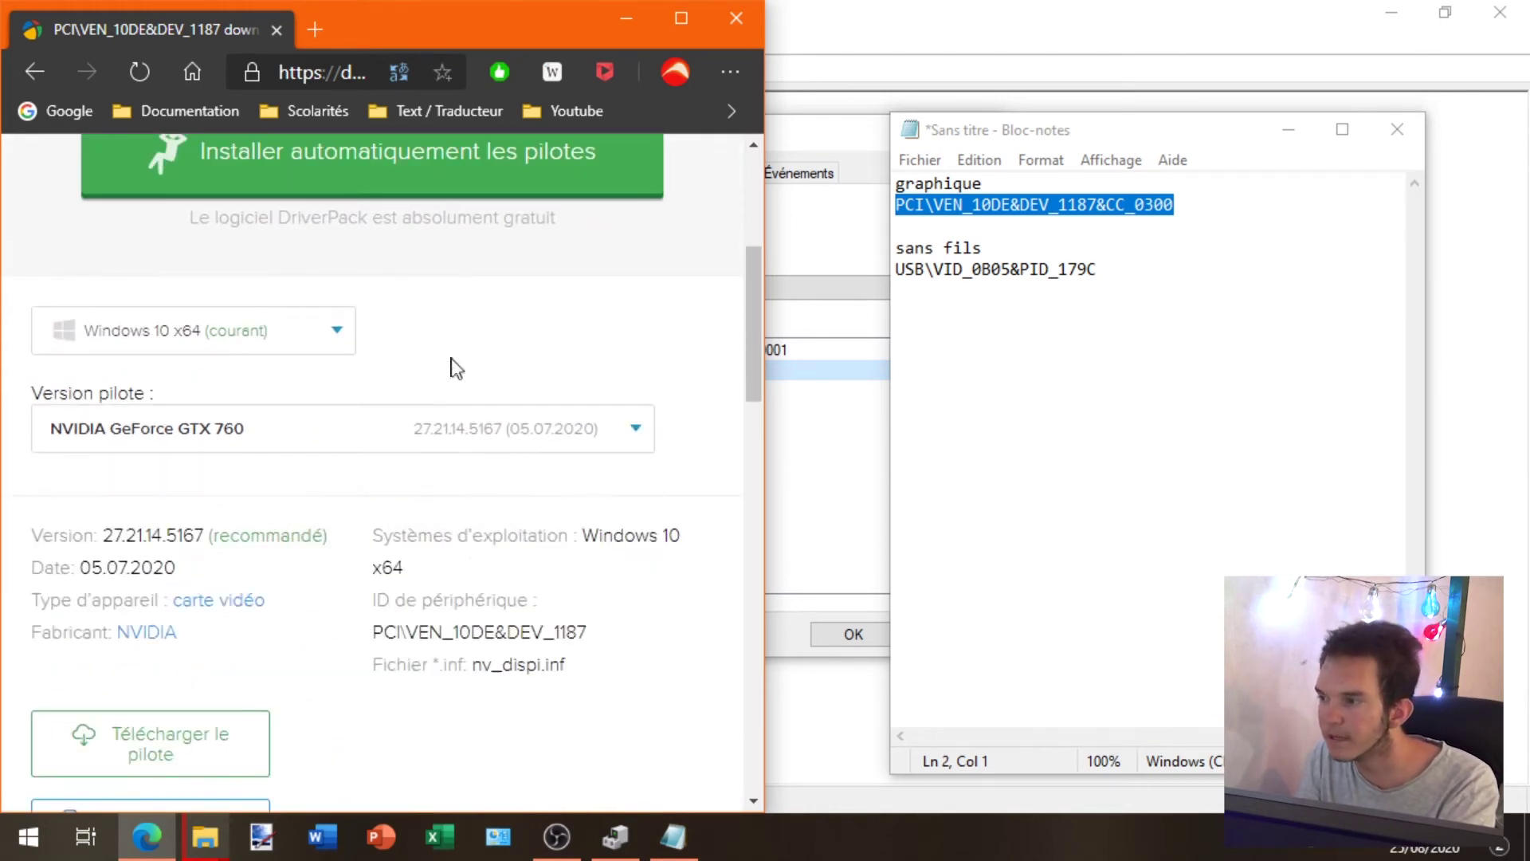
scroll(450, 351, "down", 3)
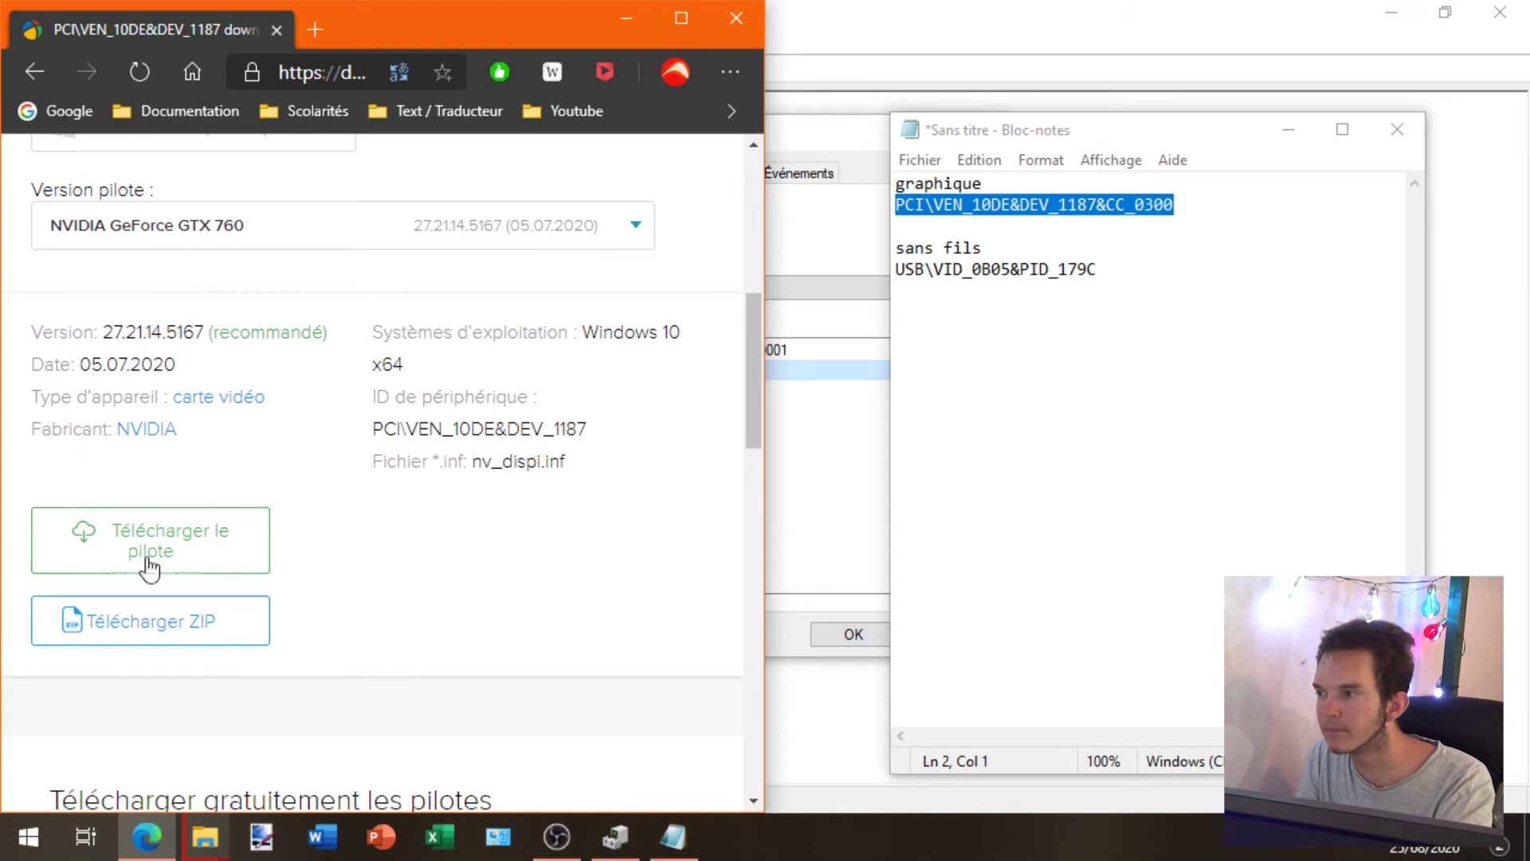
left_click(155, 635)
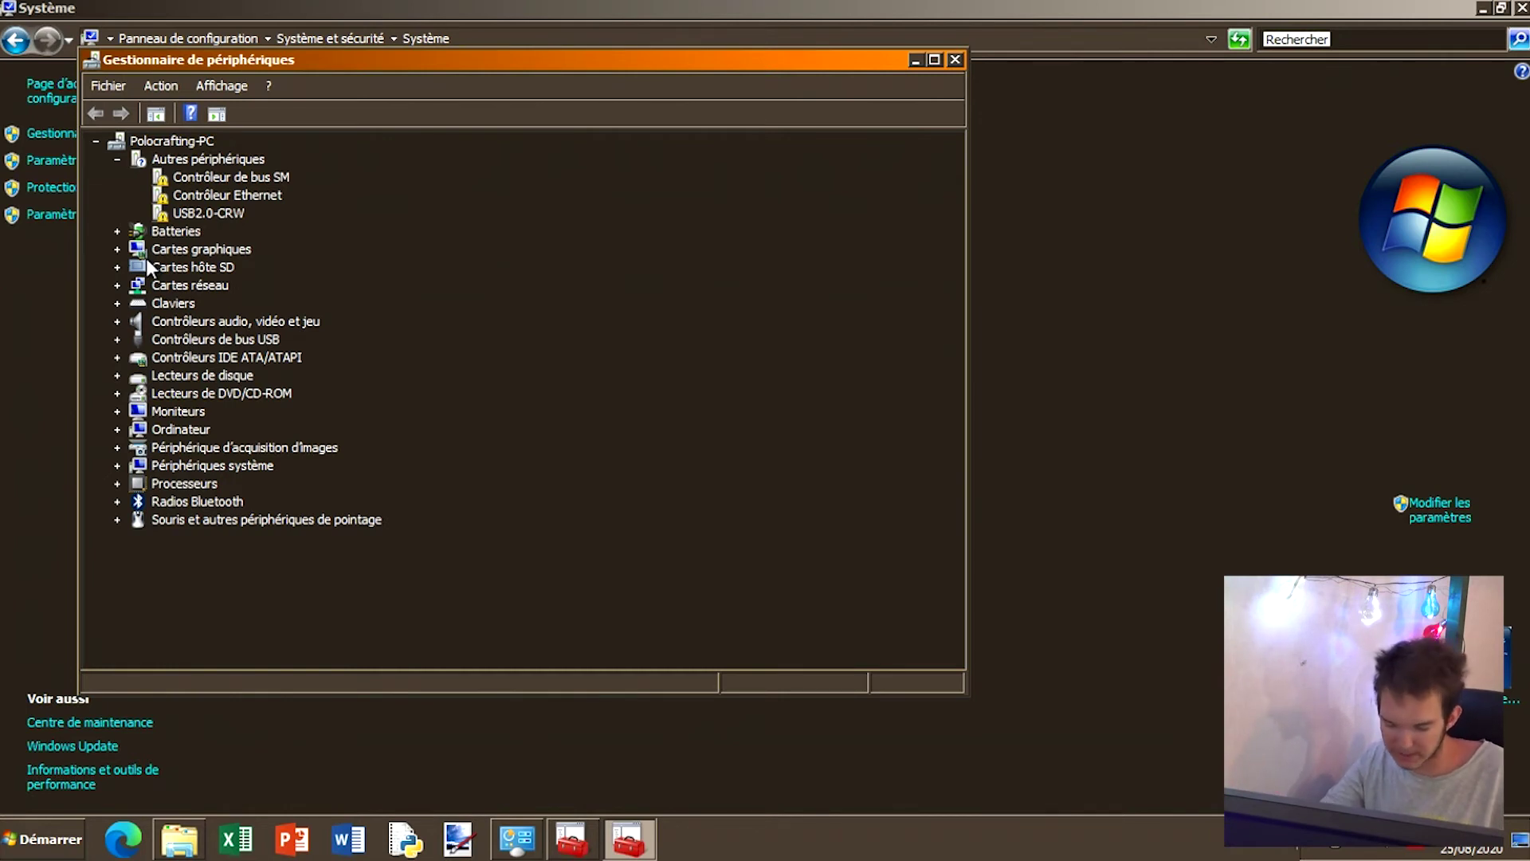
On the Windows 7 computer, open the Synaptics PS/2 Port TouchPad's properties and select *SYN1B7E among its Numéros d'identification du matériel.
left_click(118, 519)
left_click(174, 538)
right_click(175, 538)
left_click(231, 625)
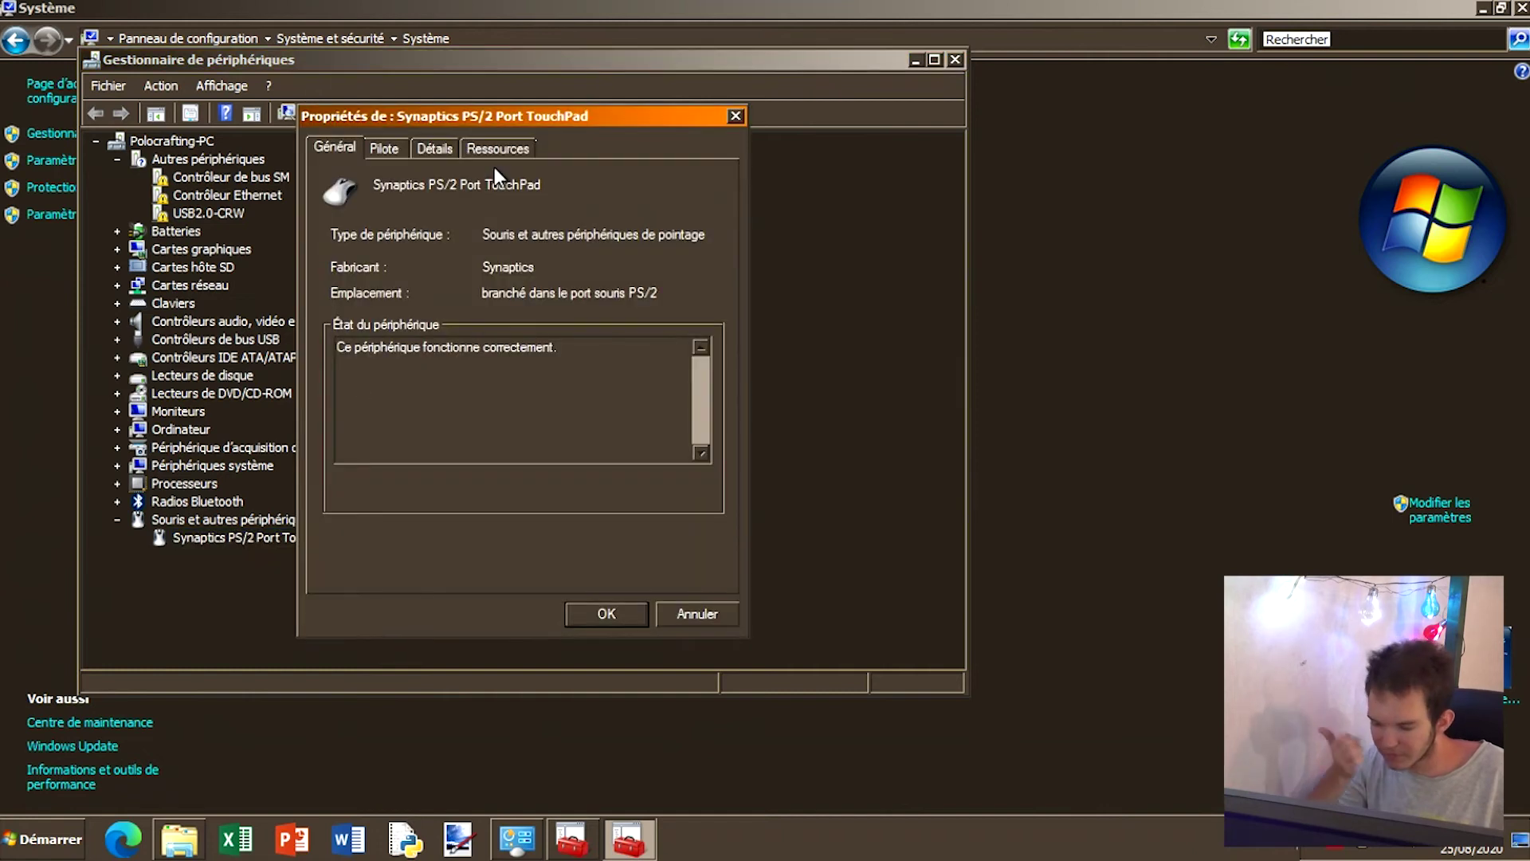
left_click(447, 145)
left_click(411, 253)
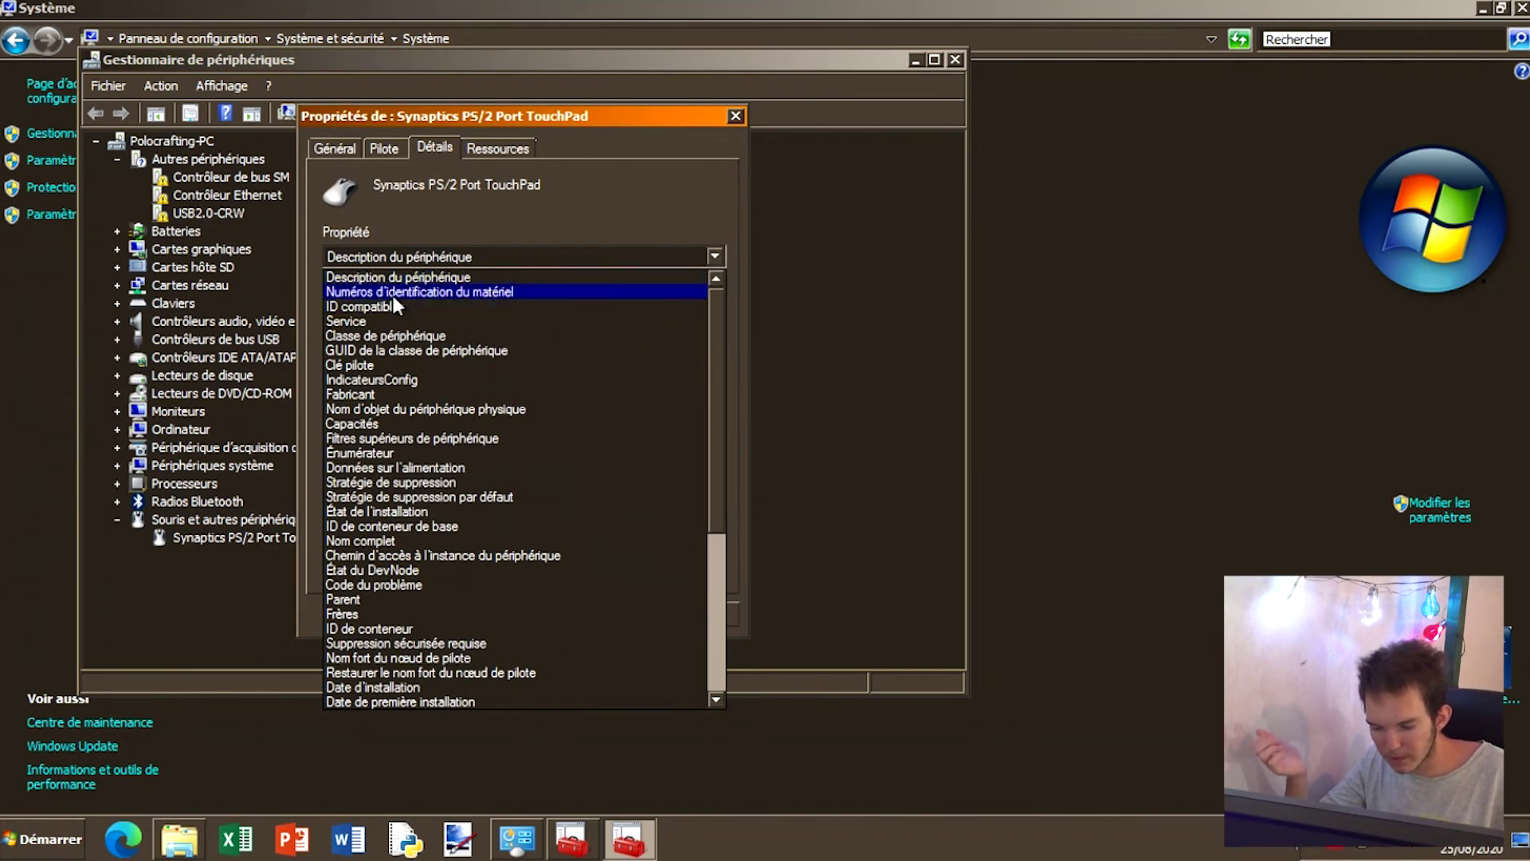
left_click(447, 293)
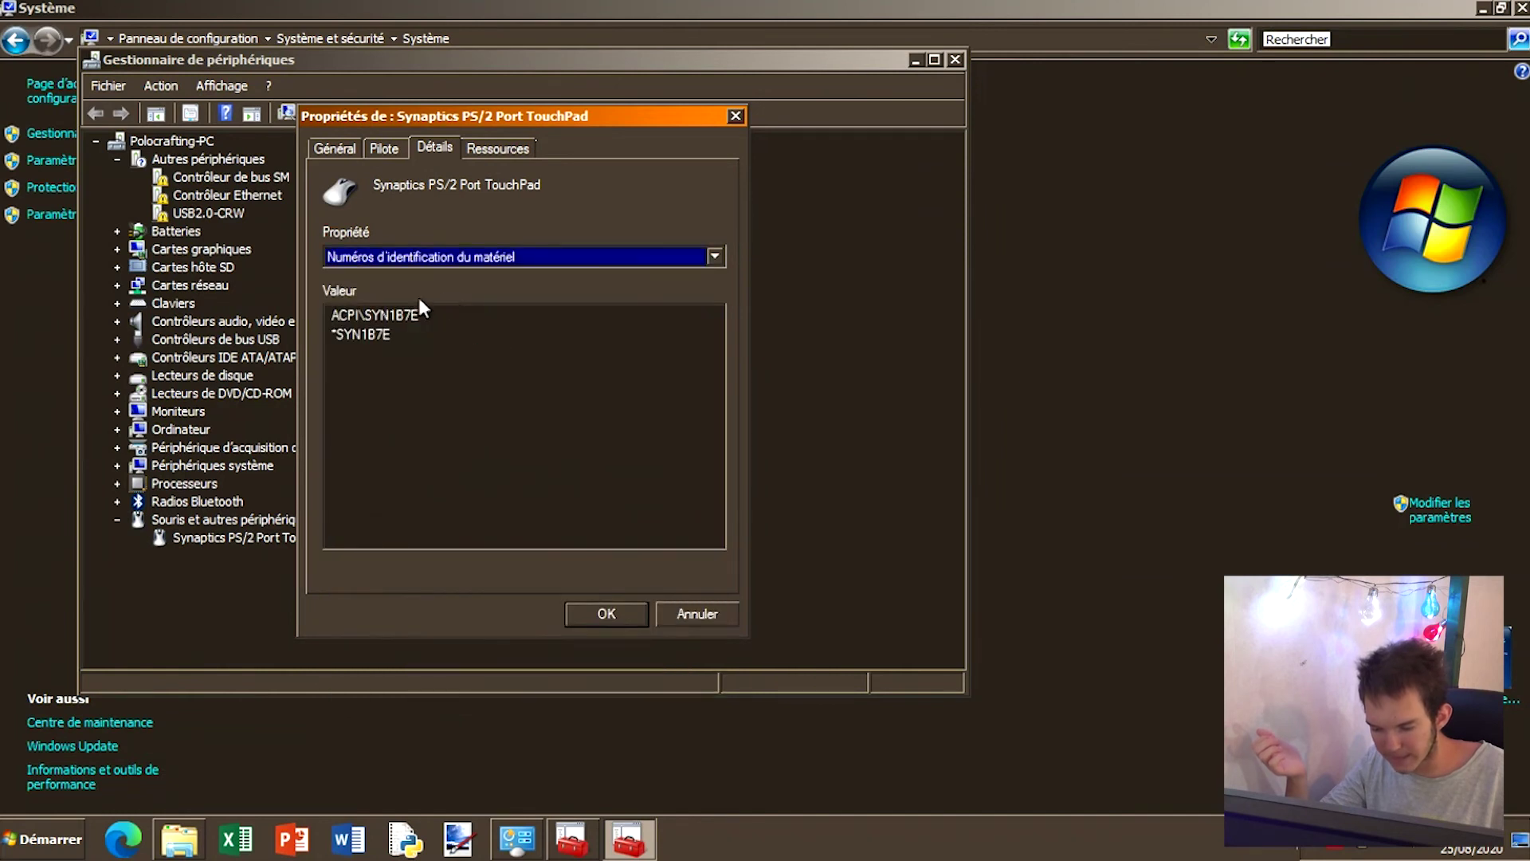
left_click(377, 330)
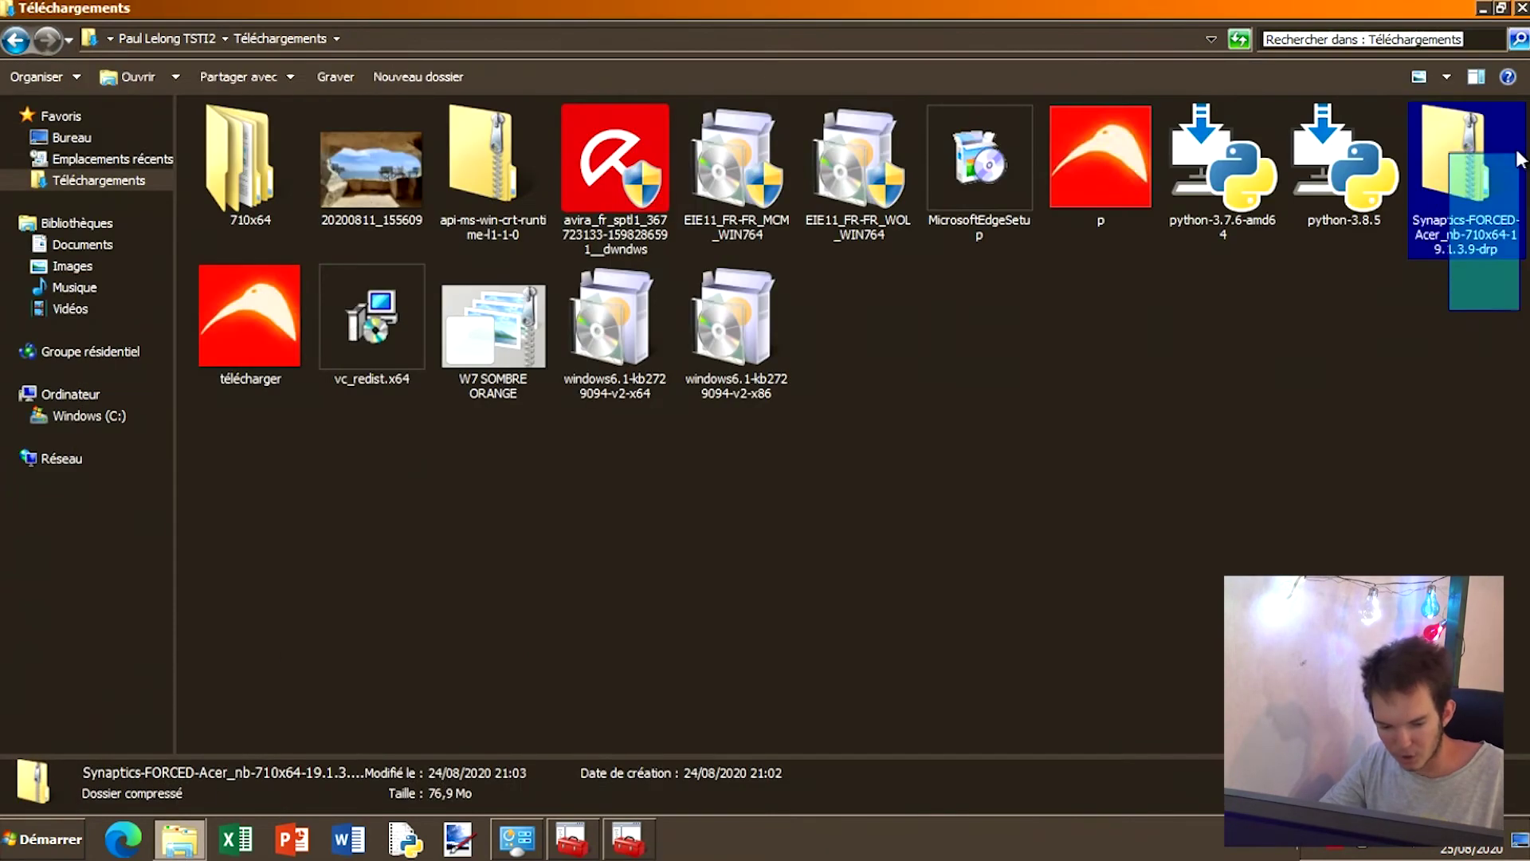
Open the extracted 710x64 driver folder in Téléchargements and look through the files in its 19.1.3.9 subfolder.
mouse_move(1518, 159)
left_mouse_down()
mouse_move(1438, 193)
mouse_move(1500, 164)
left_mouse_up()
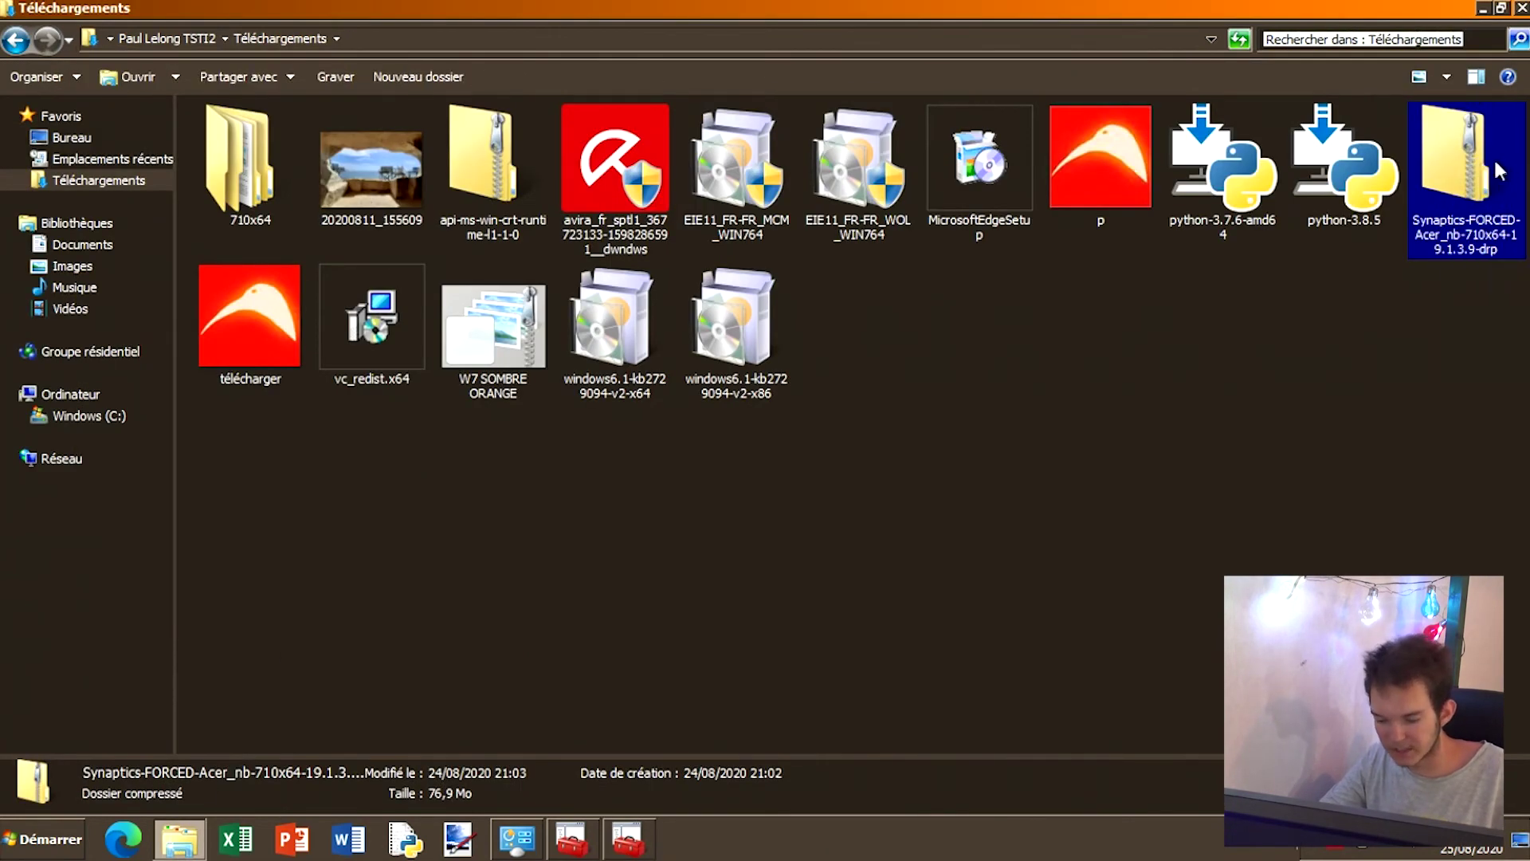
double_click(280, 150)
scroll(1524, 209, "down", 5)
left_click_drag(1523, 209, 1511, 640)
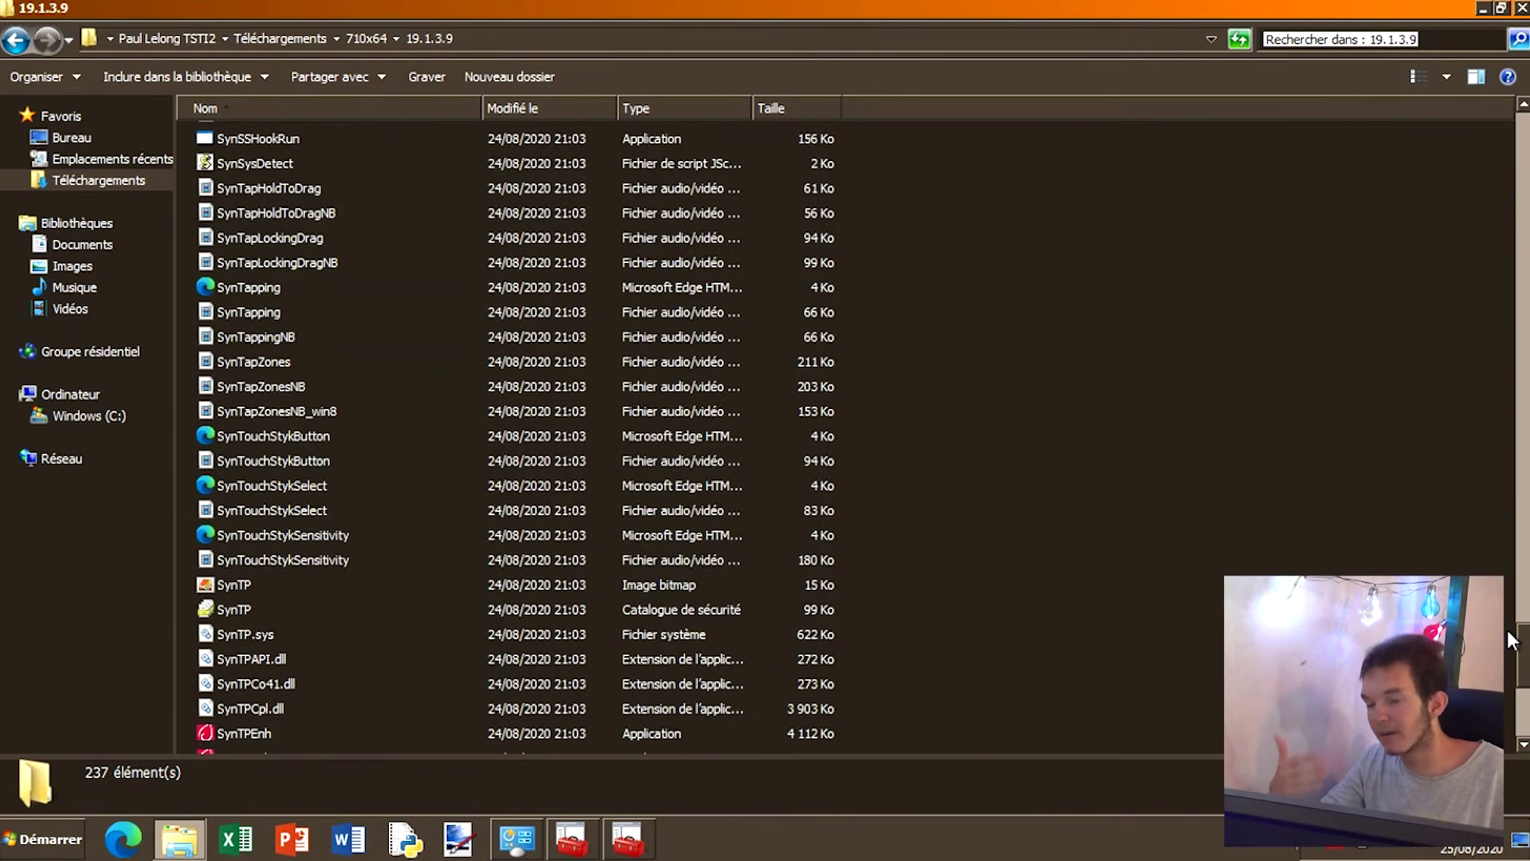
Start a driver update for the Synaptics PS/2 Port TouchPad and choose to search for the driver on this computer.
left_click(631, 829)
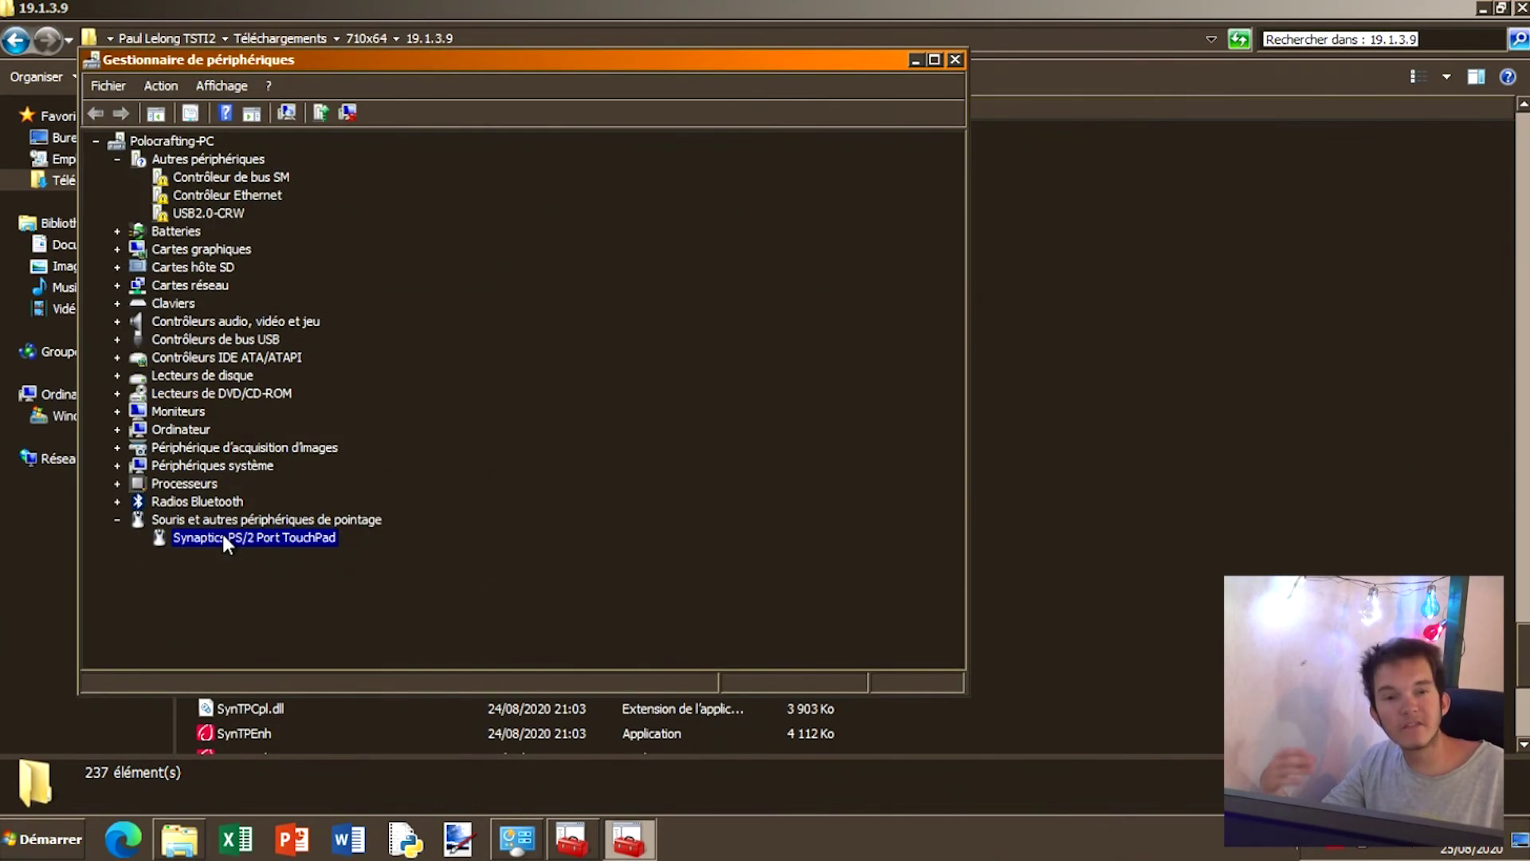
right_click(222, 534)
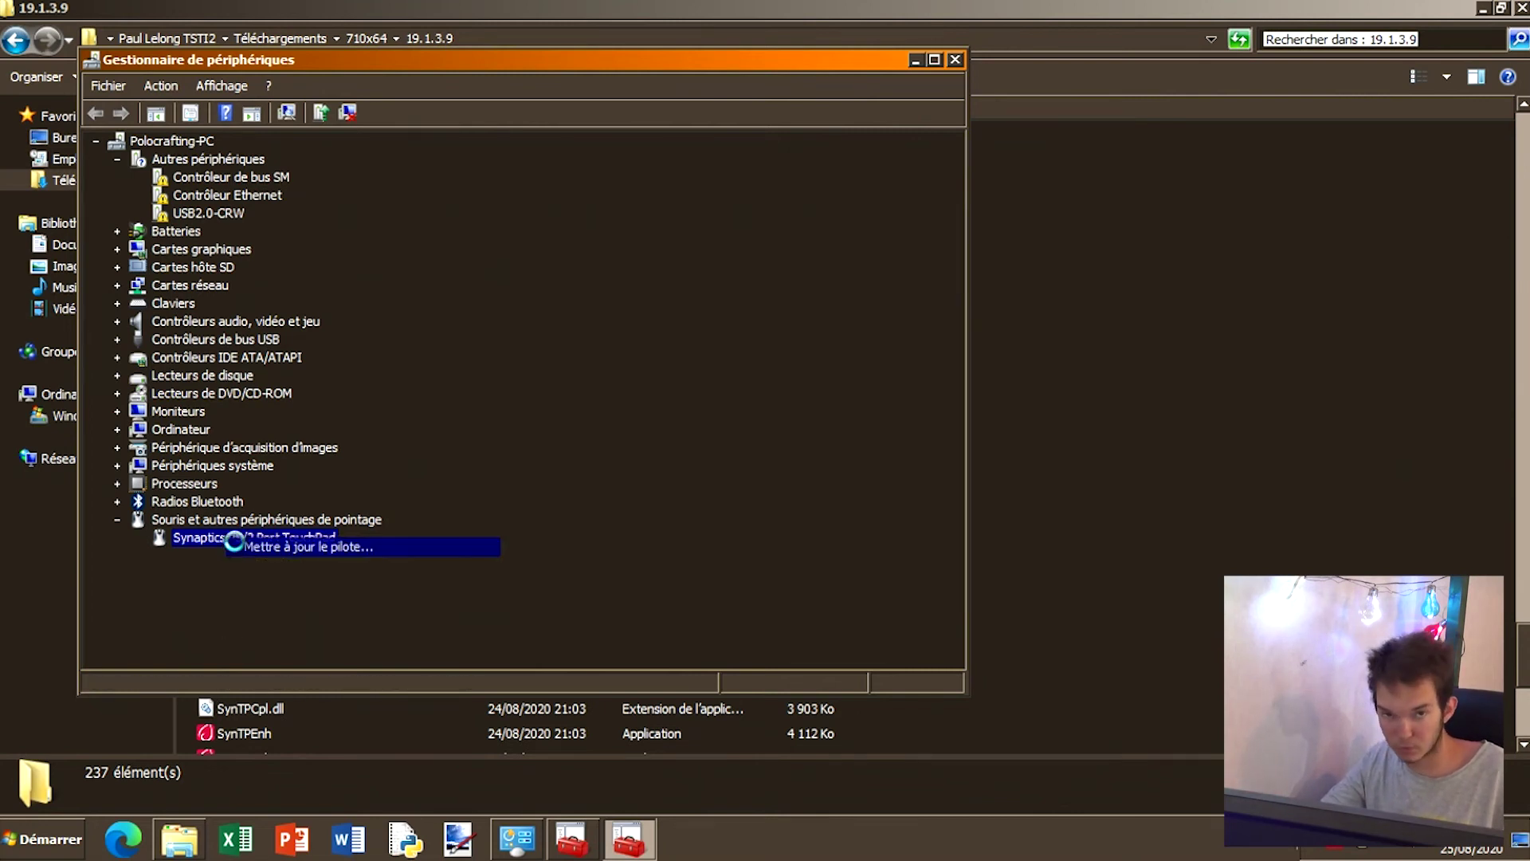
left_click(236, 544)
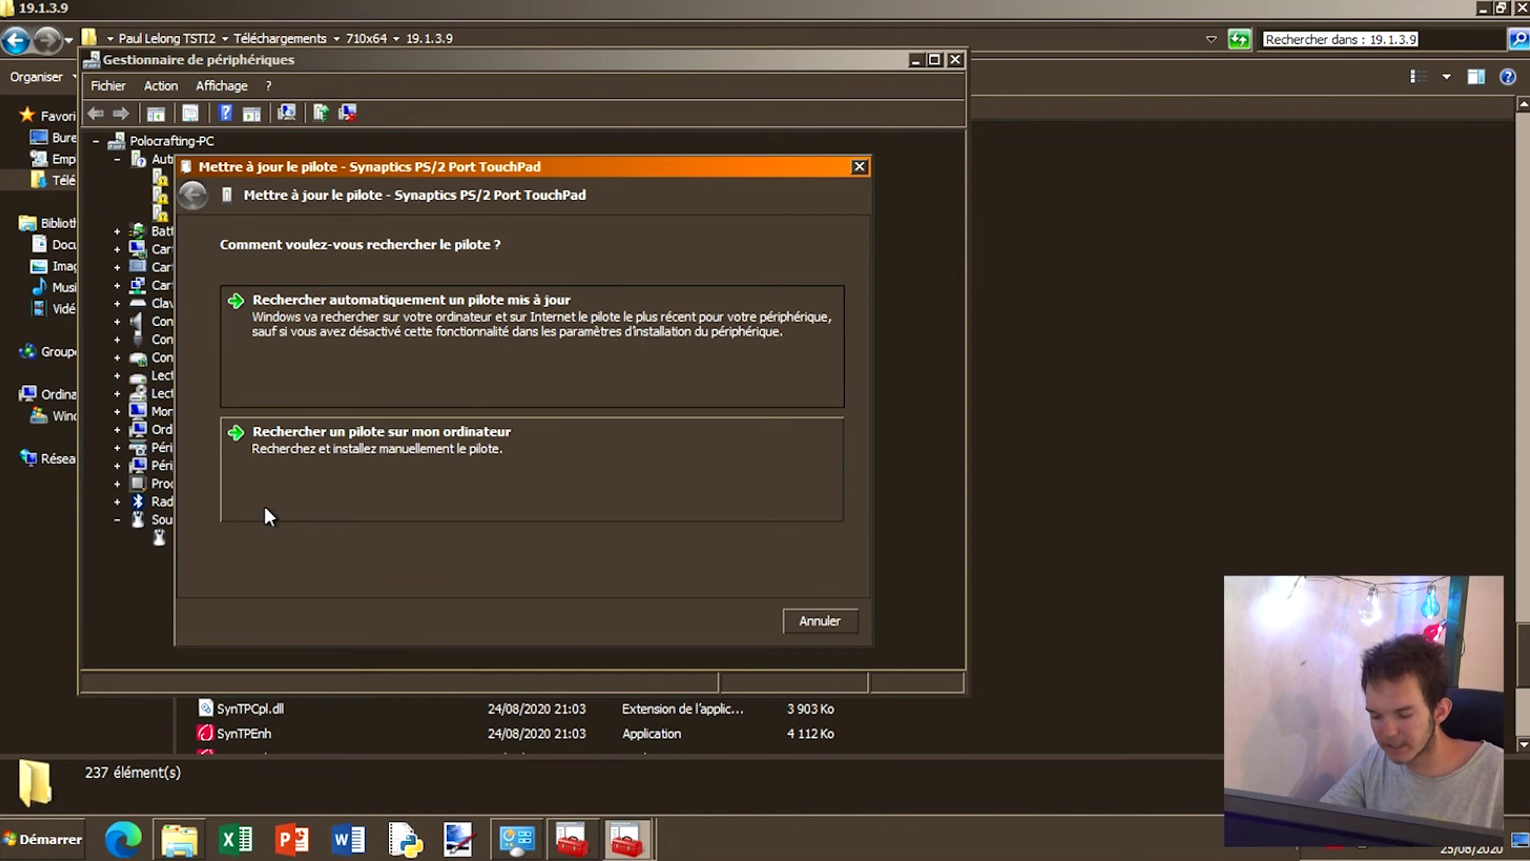
left_click(432, 443)
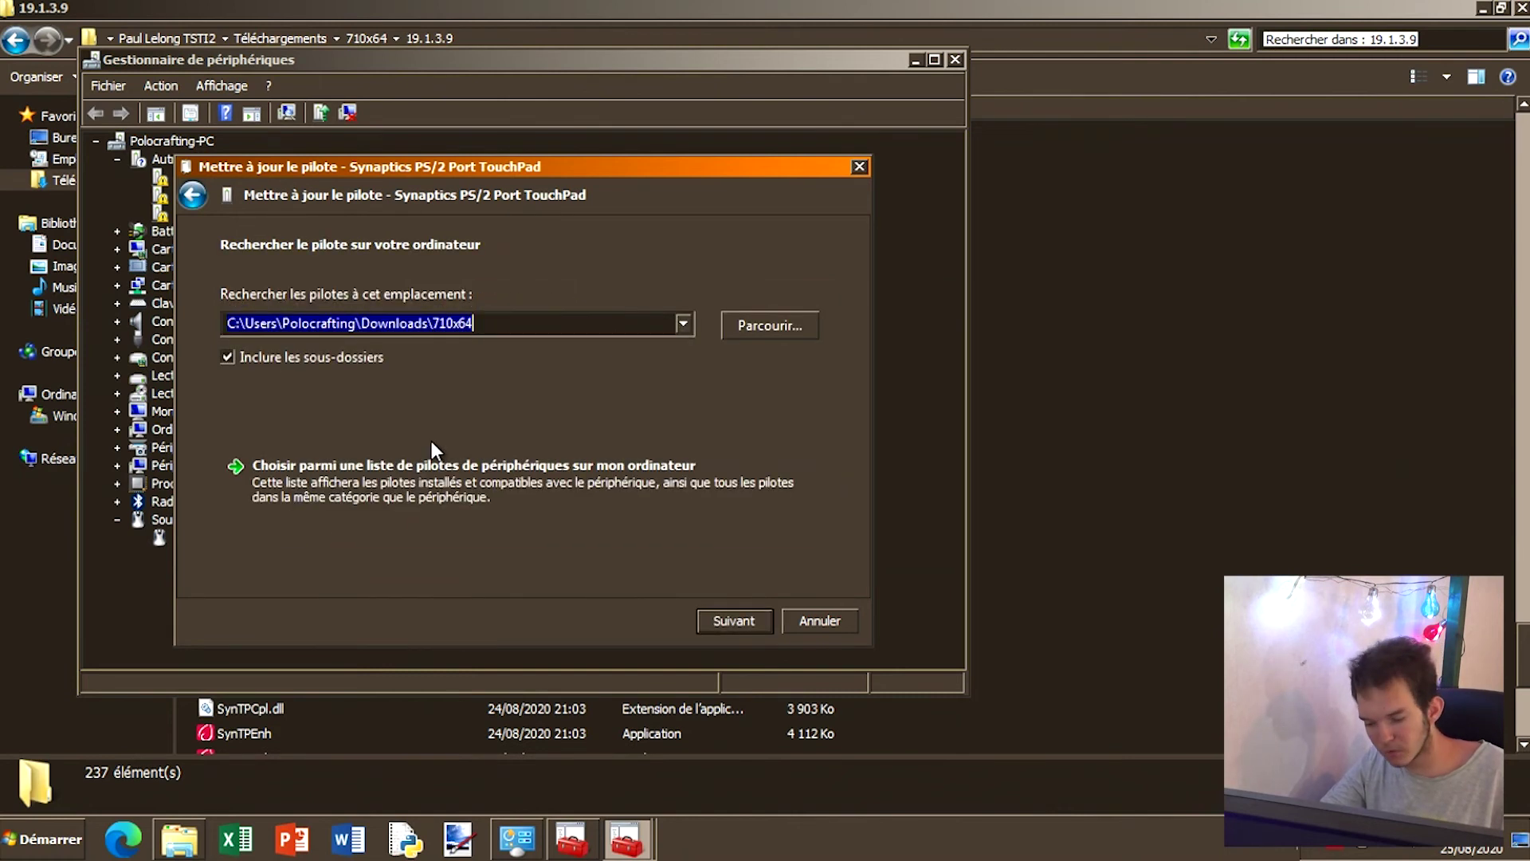
Choose the 710x64 folder in Téléchargements as the driver location, run the driver search and close the wizard.
left_click(749, 330)
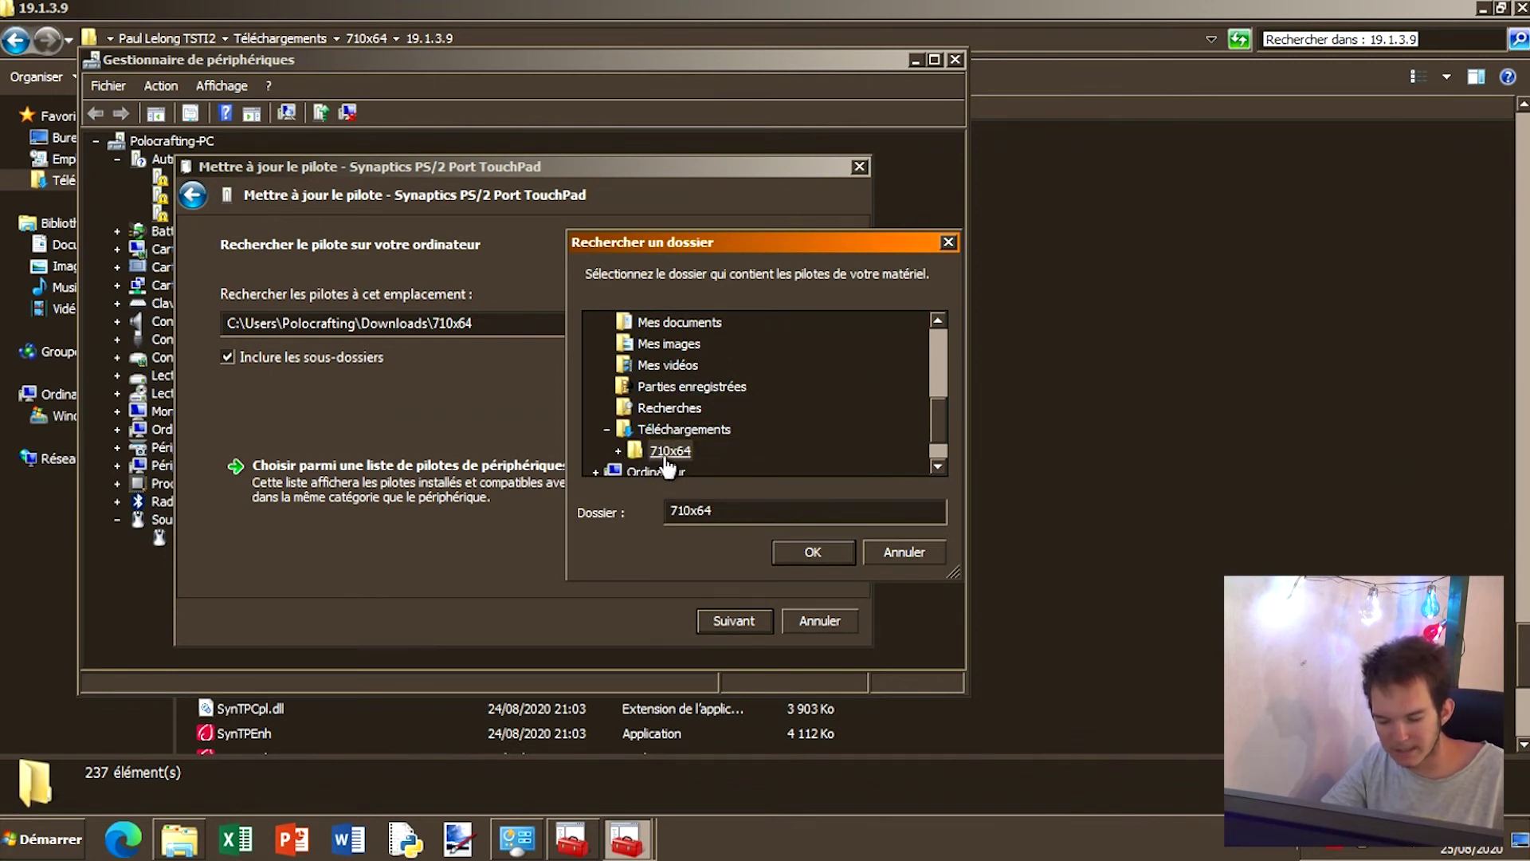
left_click(791, 541)
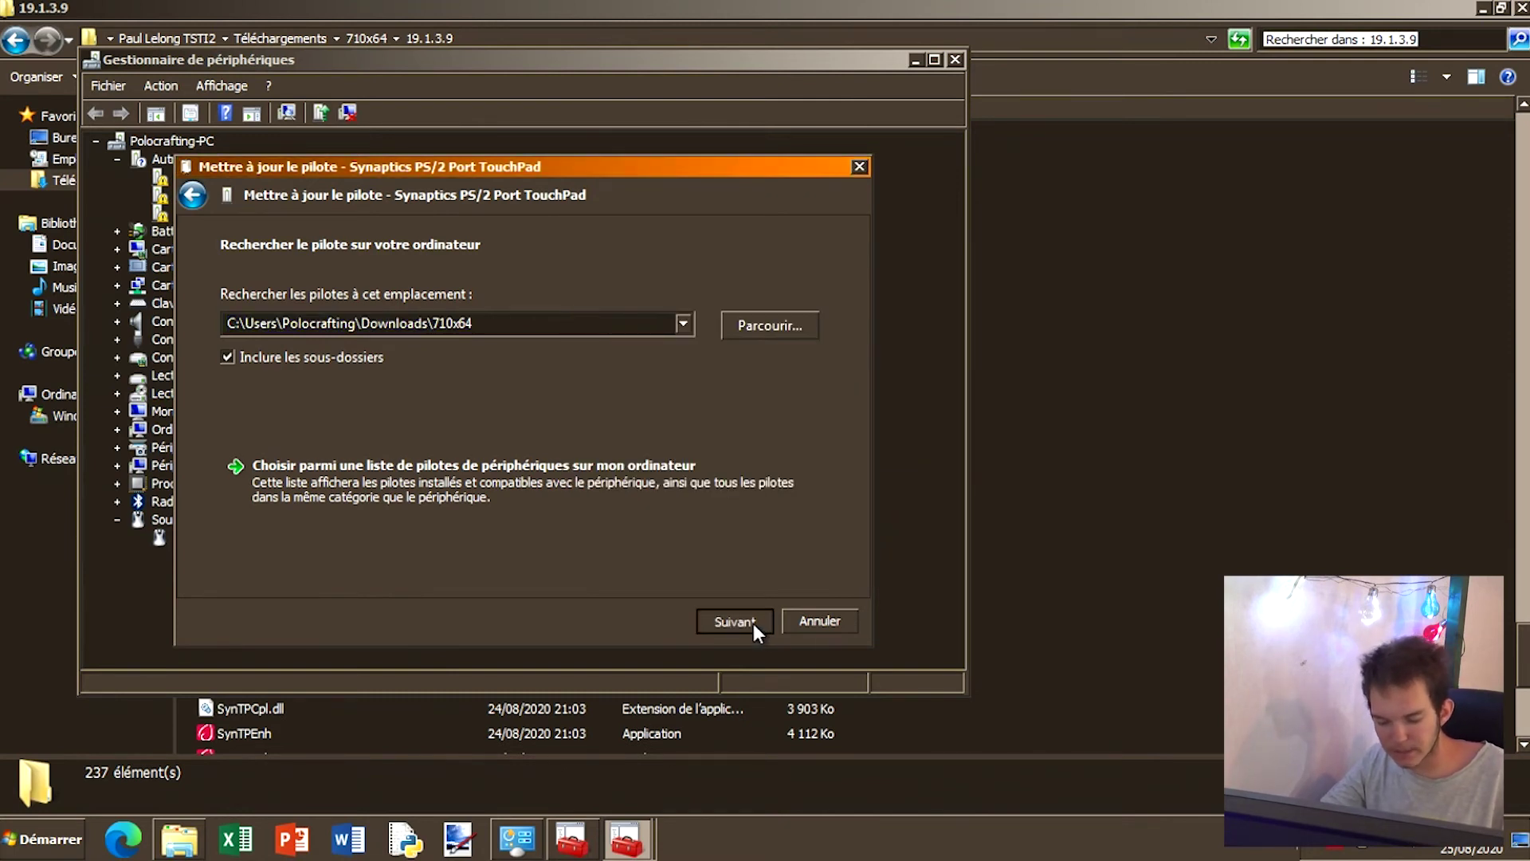
left_click(753, 623)
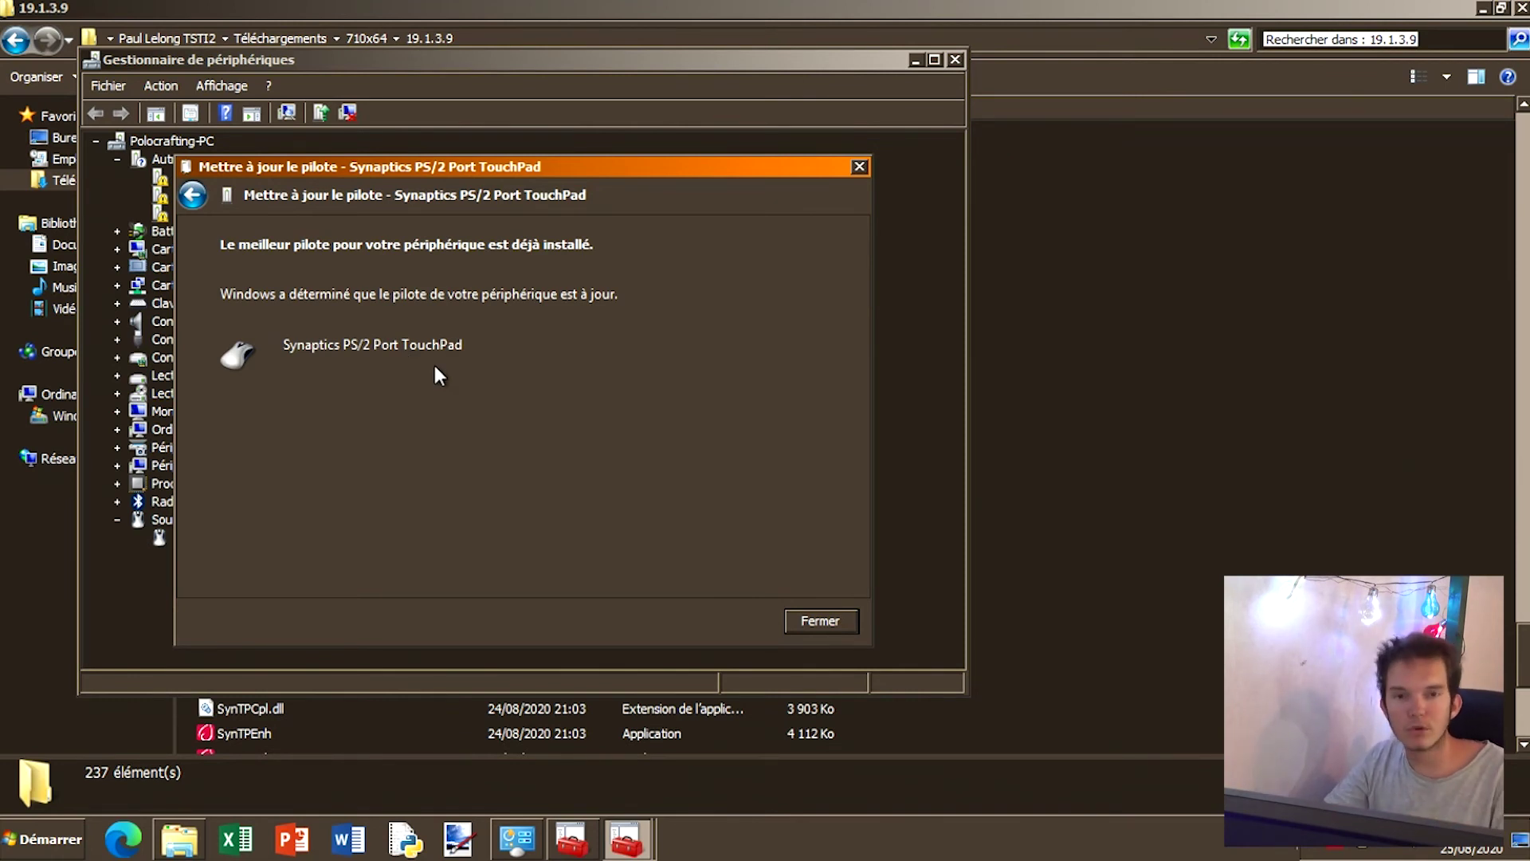
left_click(806, 616)
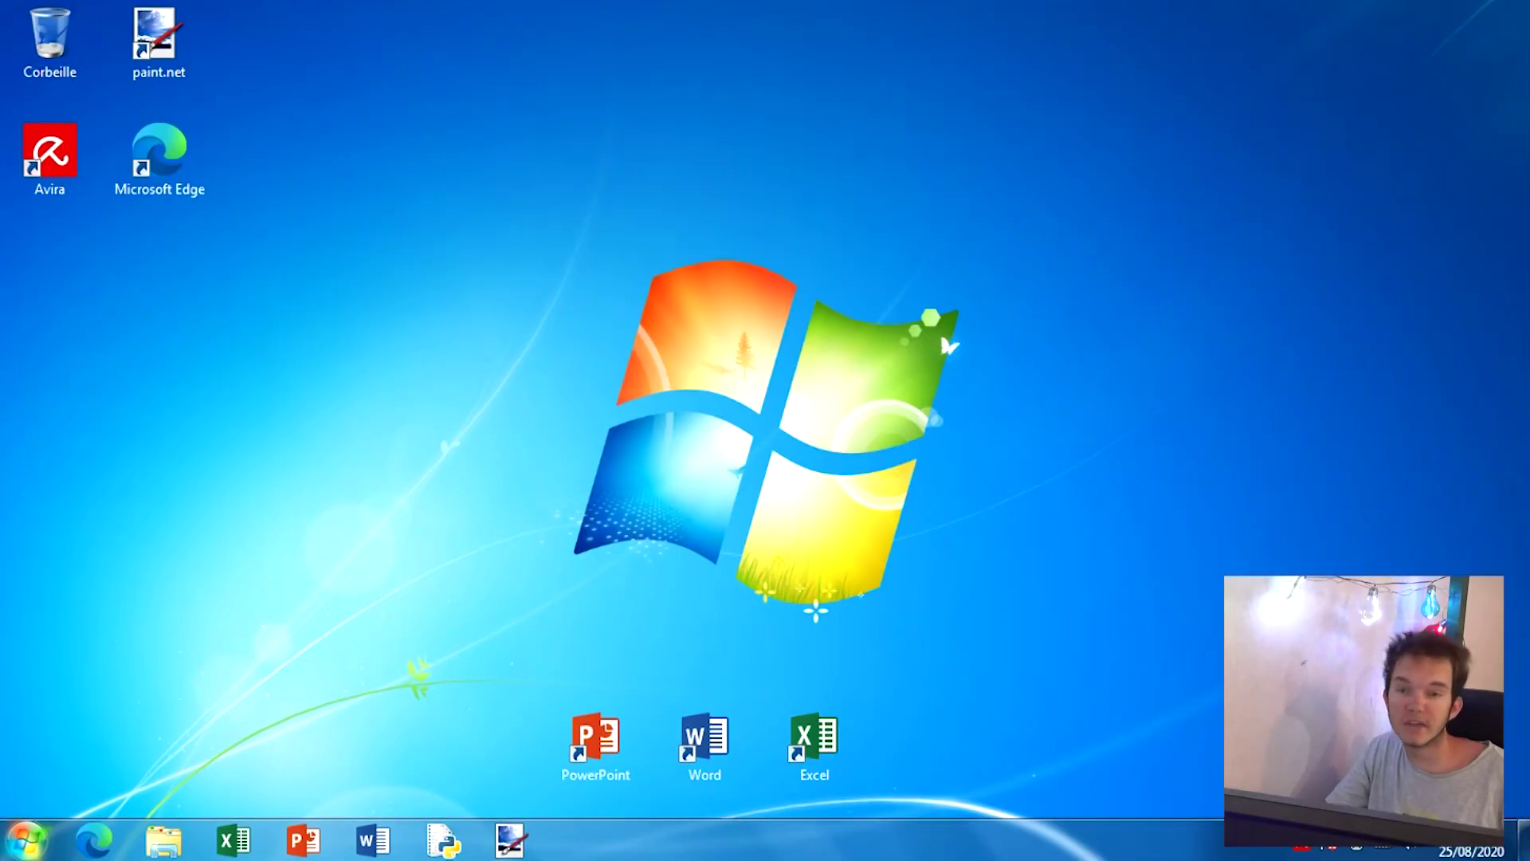
Restart the Windows 7 computer.
key("super")
left_click(430, 785)
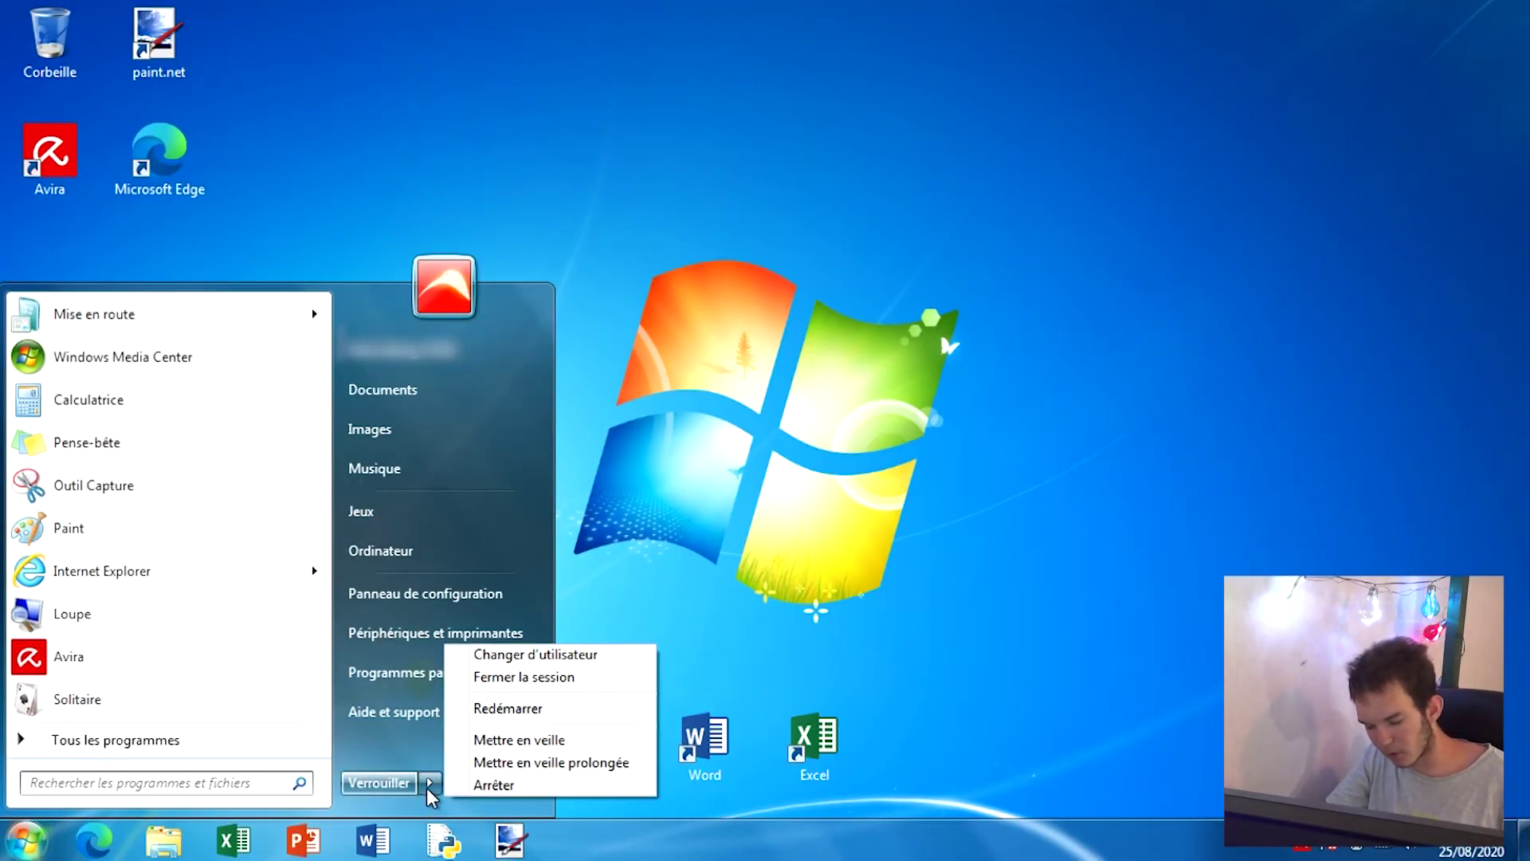
left_click(521, 708)
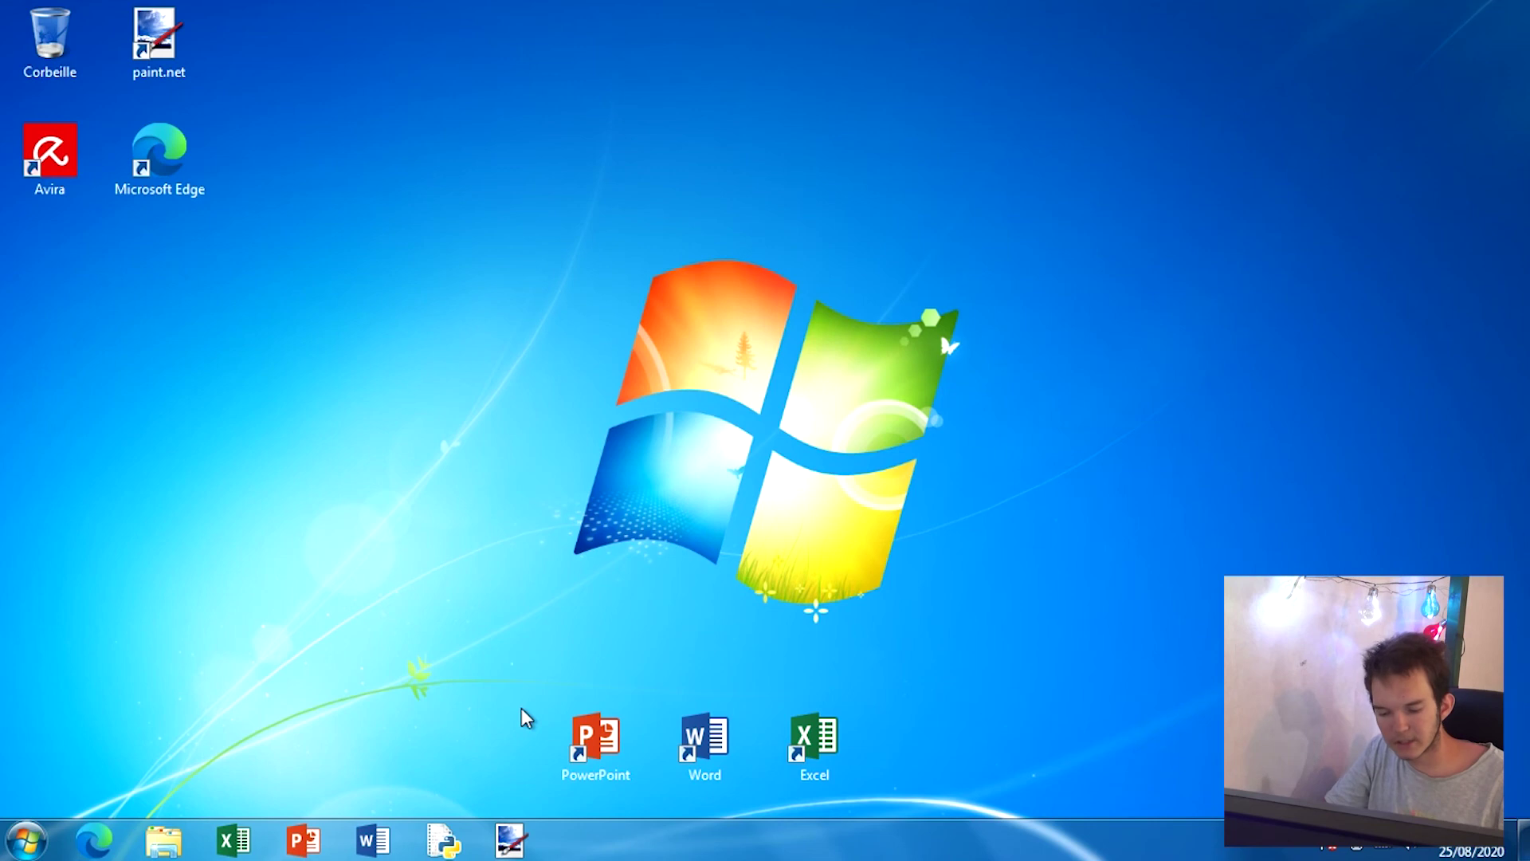